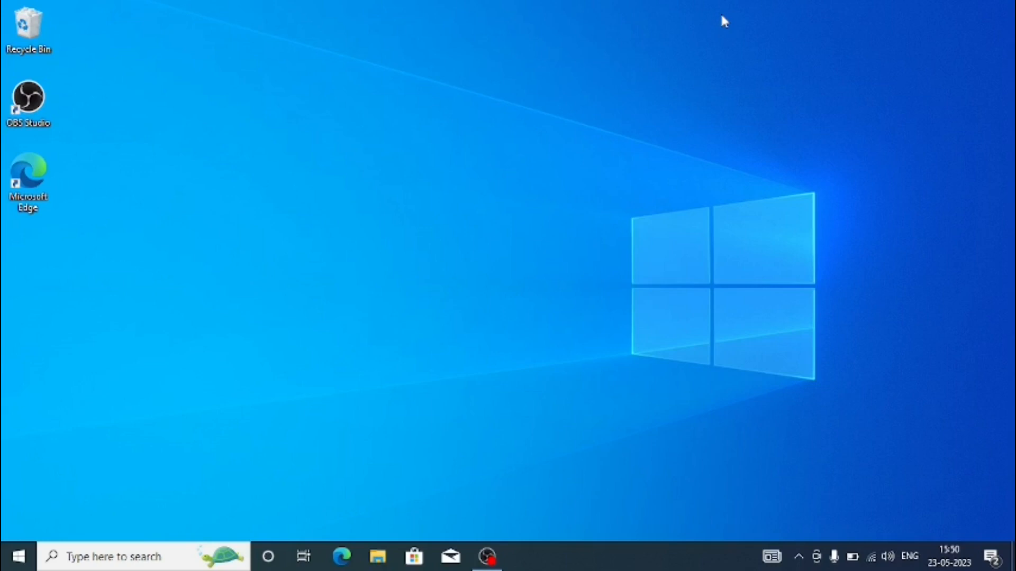
Open Microsoft Edge, search the web for "ubantu iso", and open the Download Ubuntu Desktop page on ubuntu.com
left_click(341, 557)
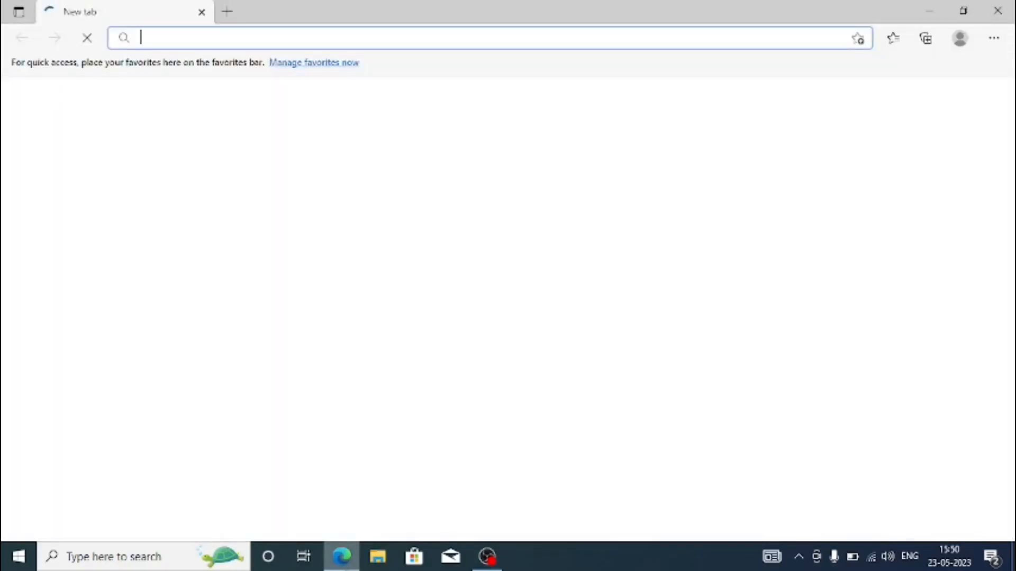
type("u")
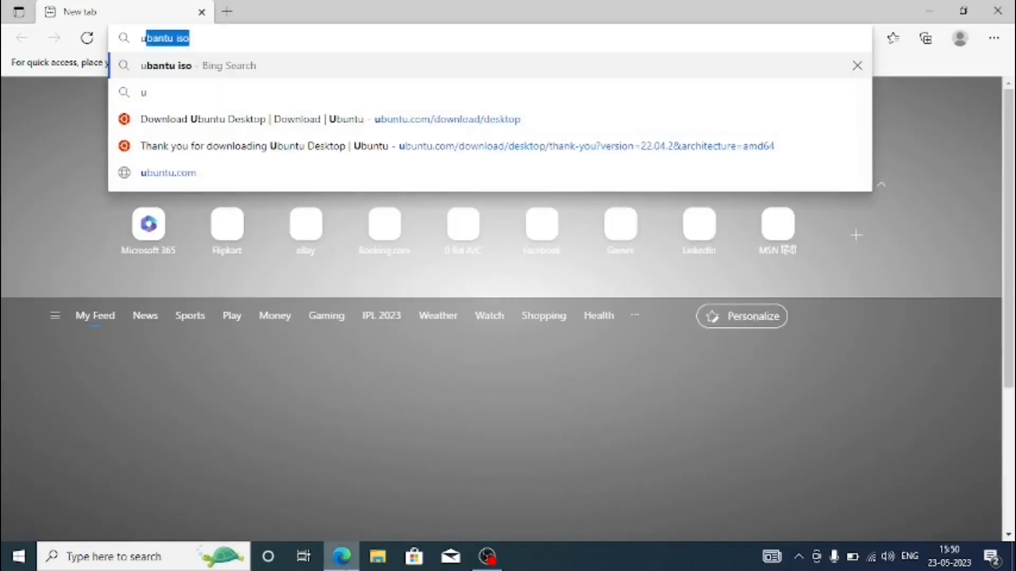
key("Return")
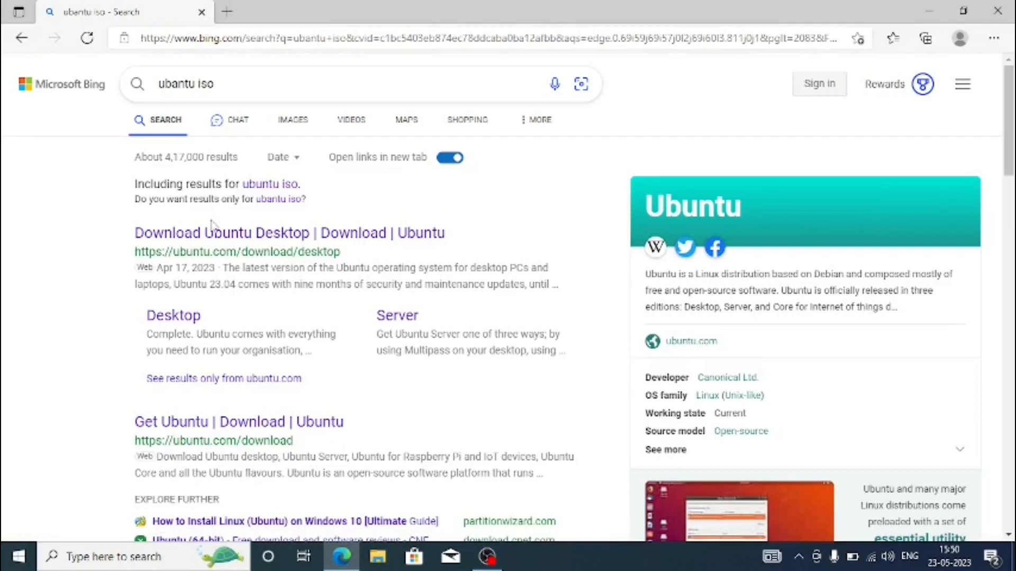
left_click(320, 233)
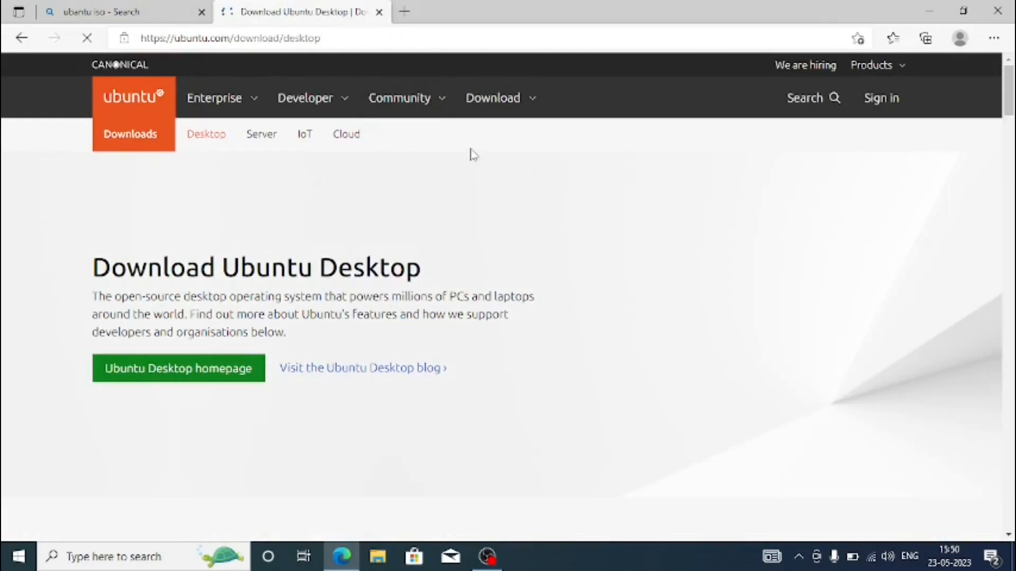
Go to the Get Ubuntu Desktop page from the site's downloads and start downloading Ubuntu 22.04.2 LTS
left_click(501, 105)
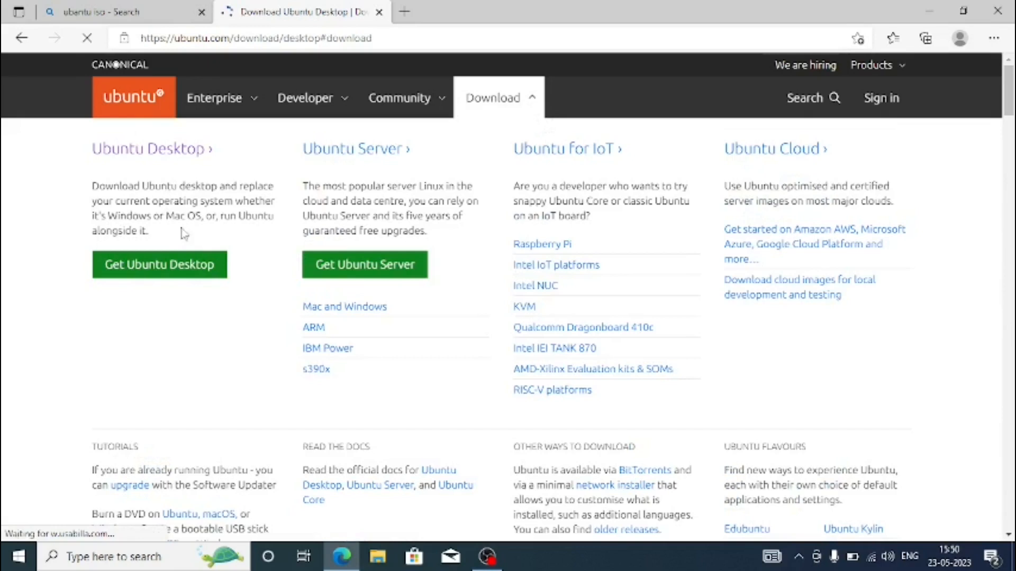
left_click(161, 260)
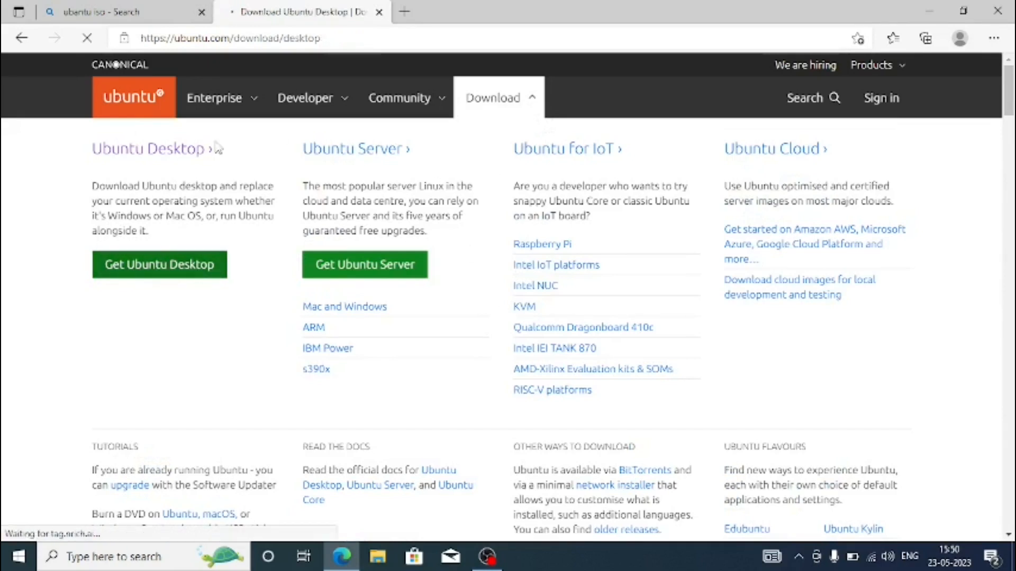
scroll(953, 135, "down", 5)
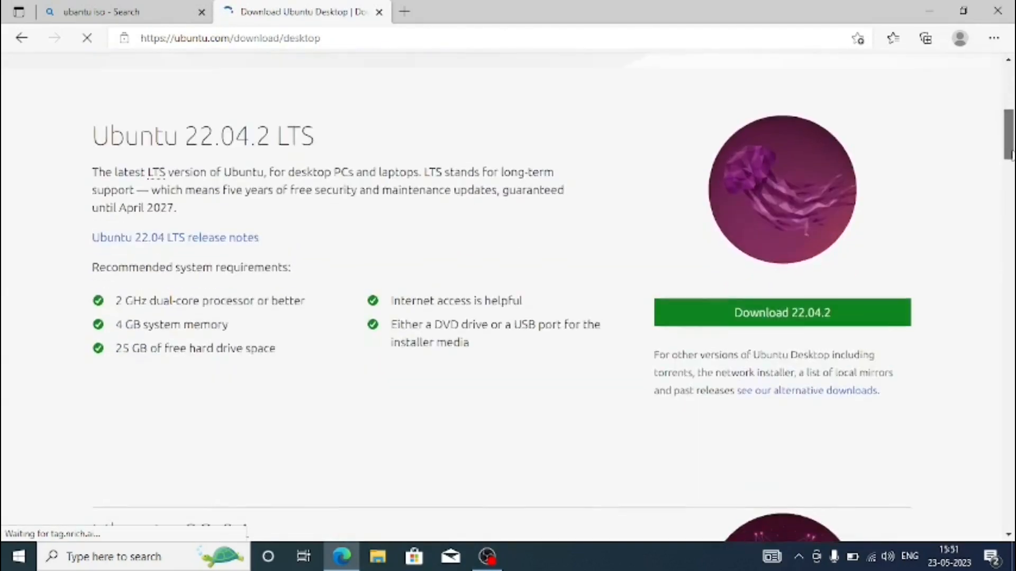
left_click(780, 307)
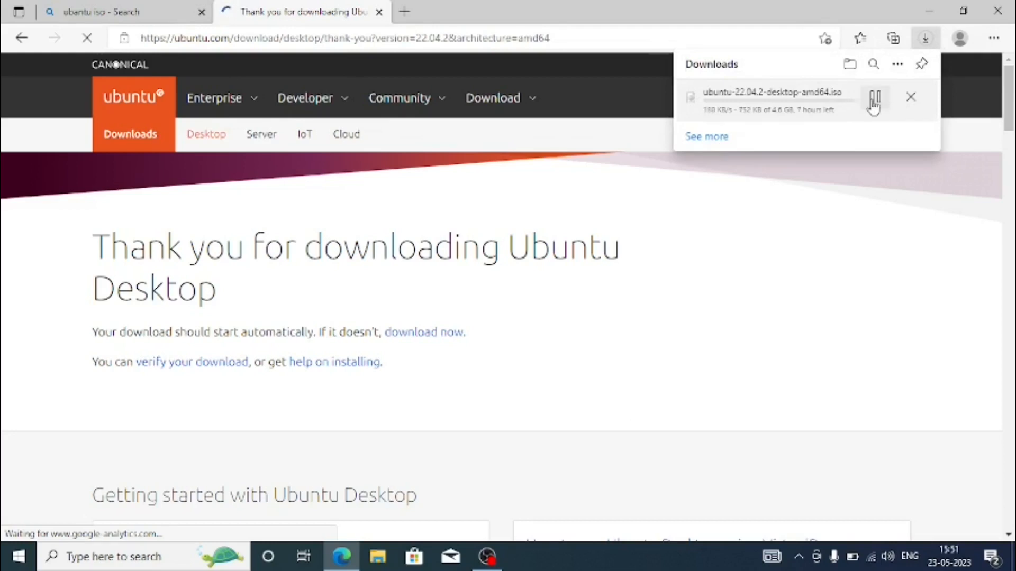
Cancel the Ubuntu ISO download and close the Ubuntu and search tabs, leaving one blank new tab
left_click(905, 102)
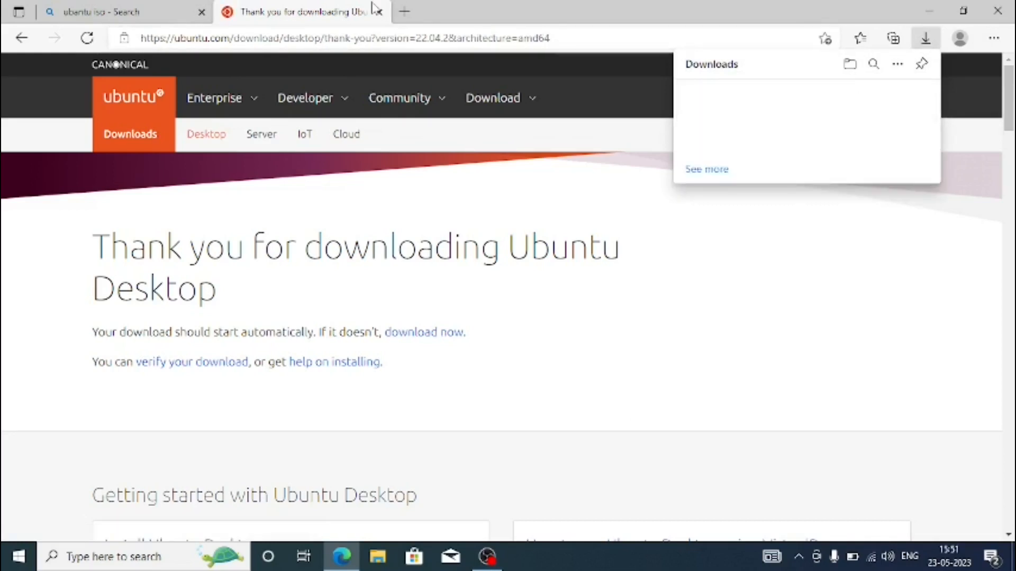
left_click(404, 12)
left_click(378, 12)
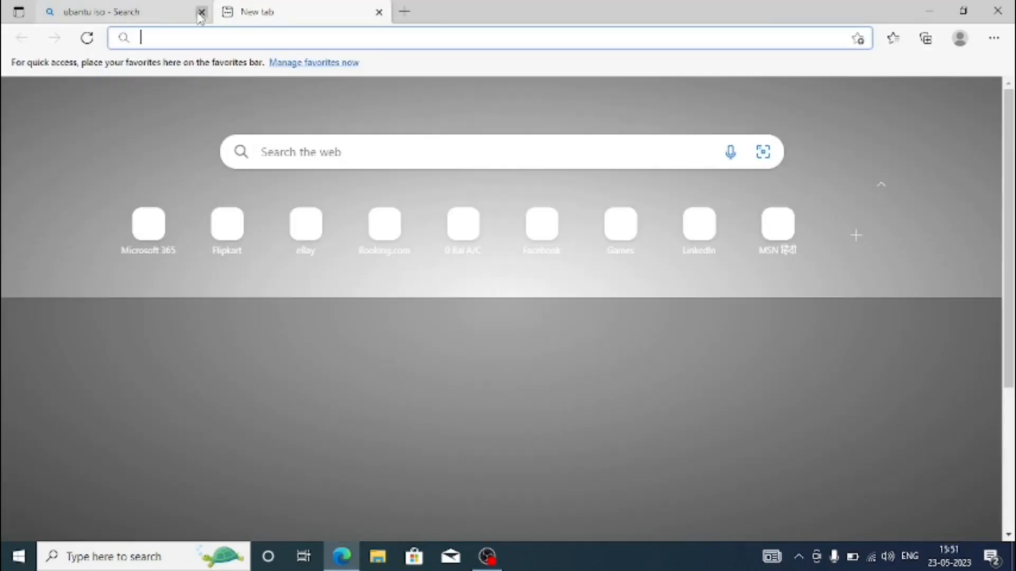
left_click(201, 13)
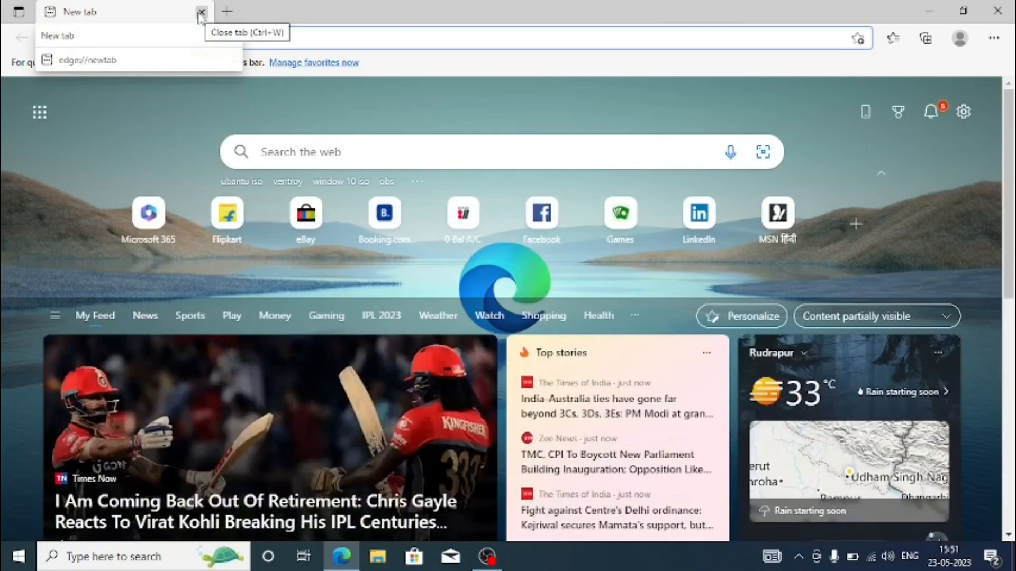
Search the web for "window 10 iso" and open Microsoft's Download Windows 10 Disc Image (ISO File) result
left_click(307, 36)
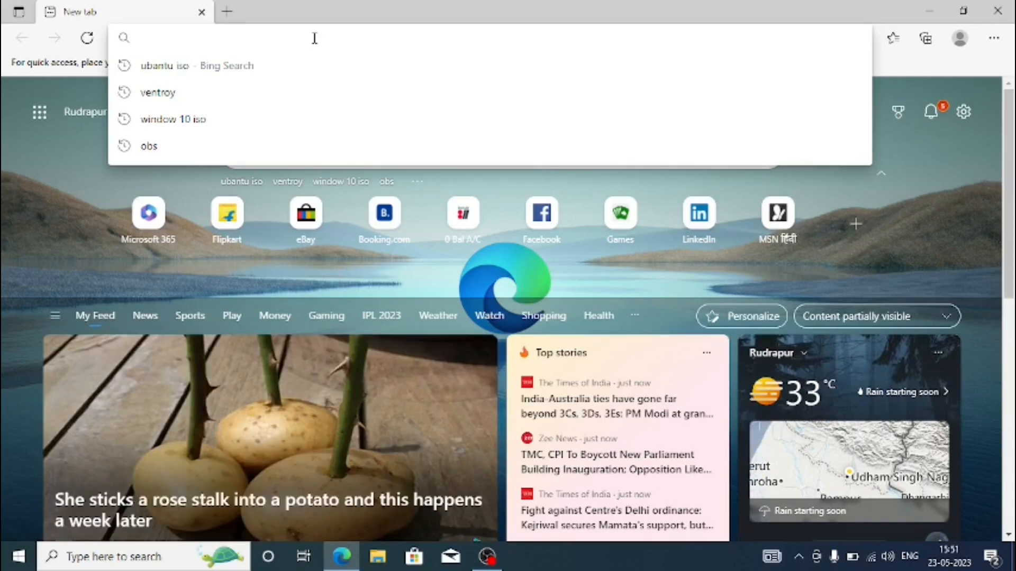
type("w")
key("Return")
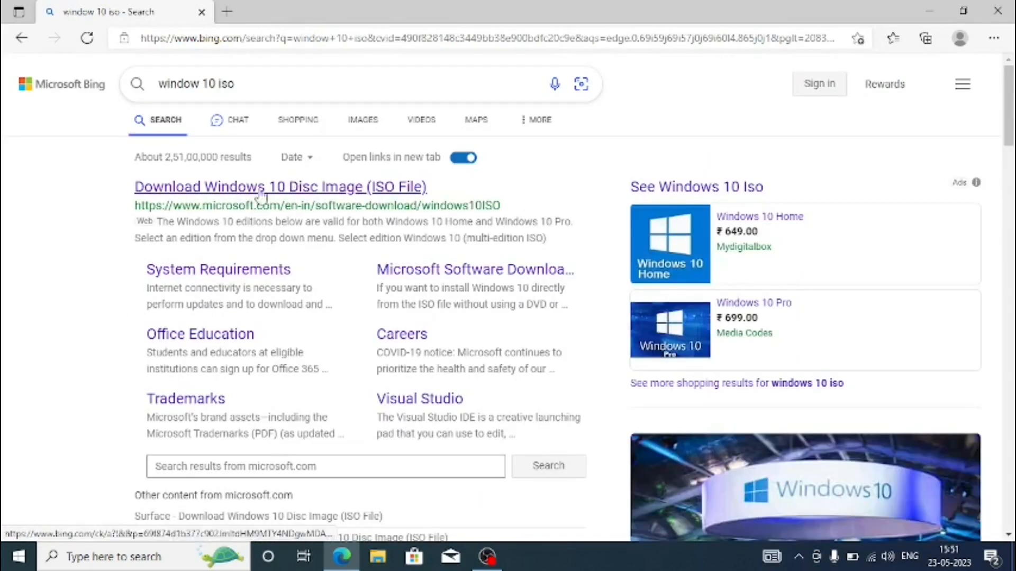
left_click(227, 201)
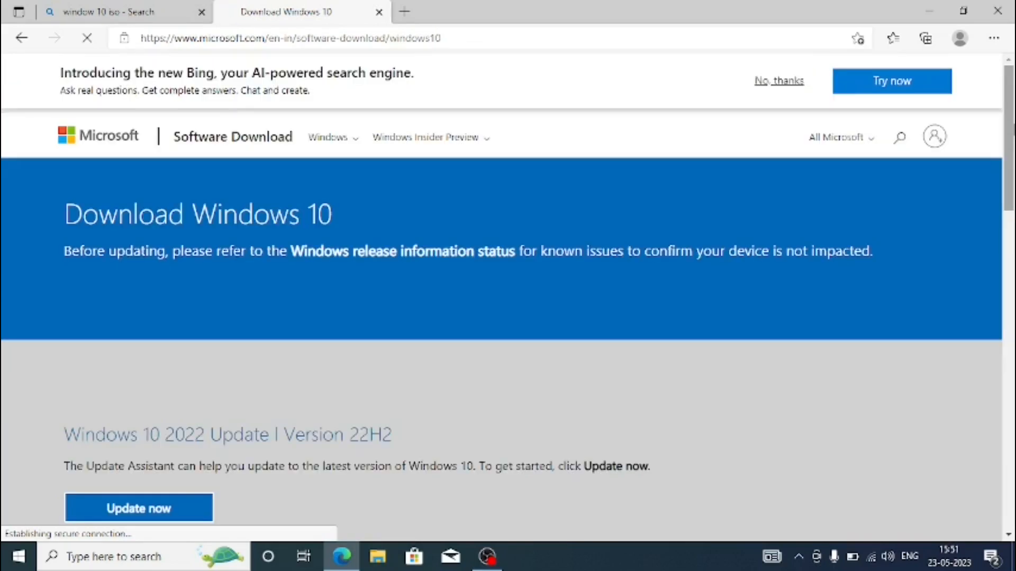
Open the developer tools with the responsive device view on the Windows 10 download page and reload the page
left_click_drag(1014, 126, 1014, 59)
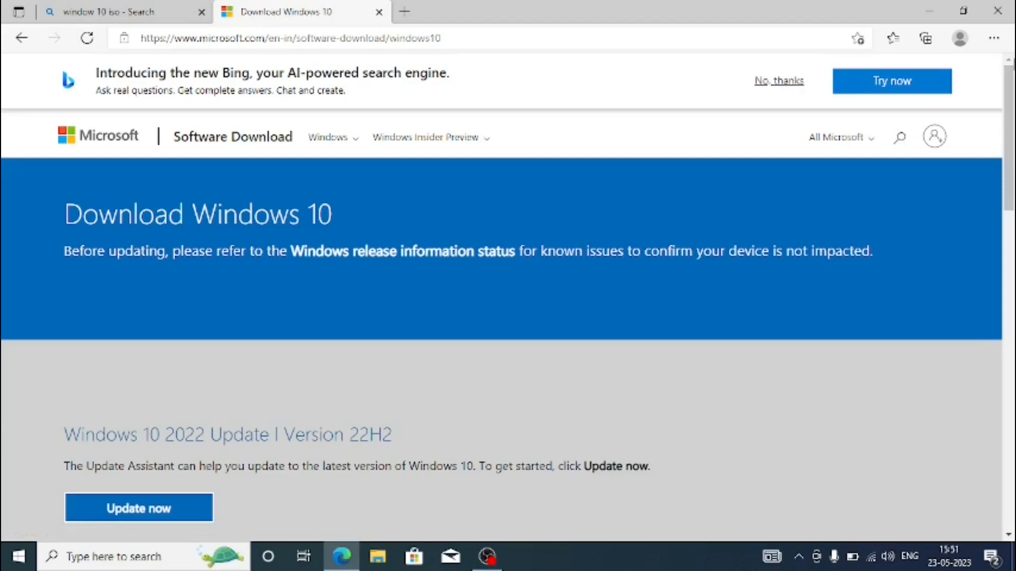
left_click_drag(1014, 108, 1013, 133)
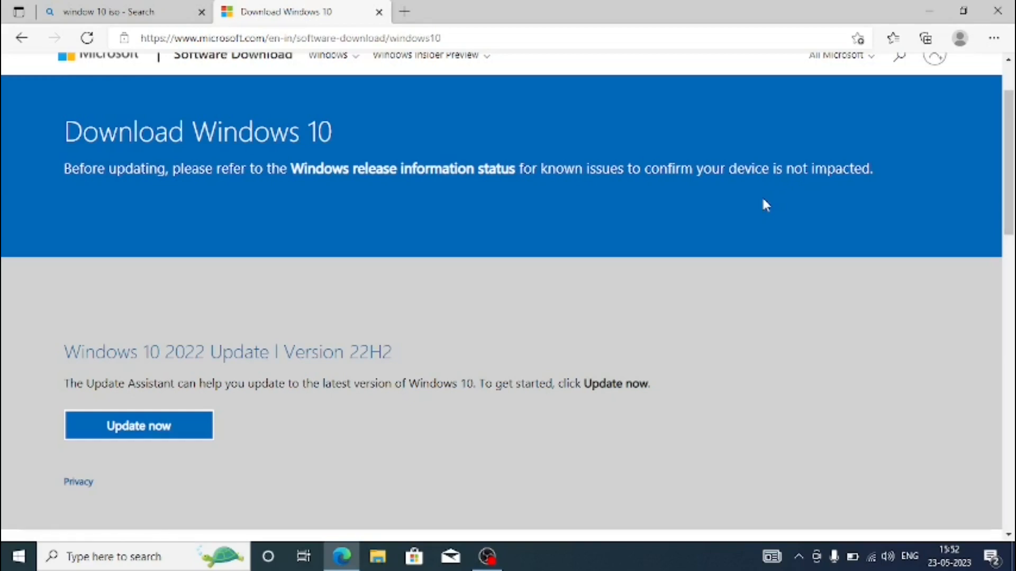
key("F12")
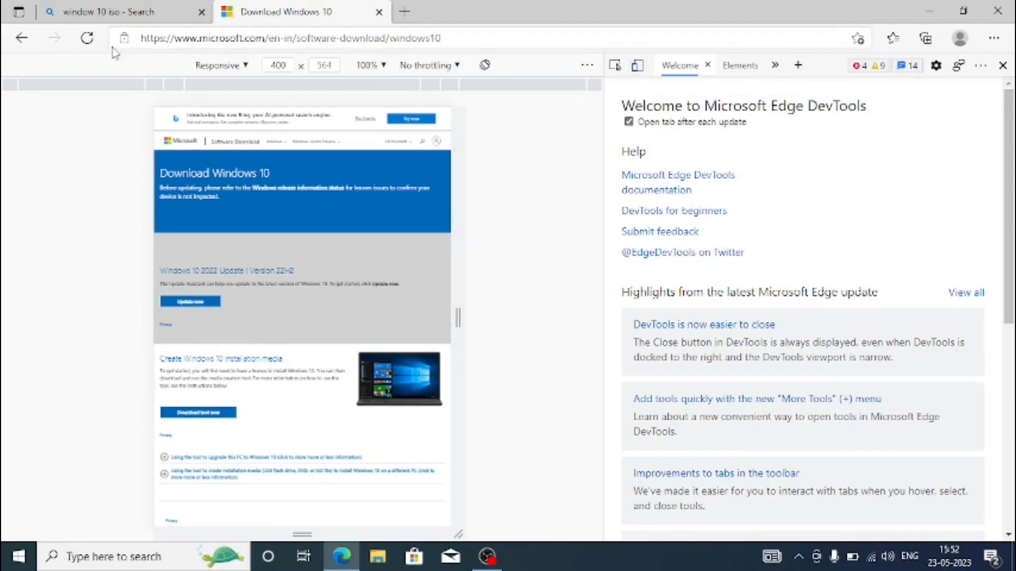
left_click(88, 39)
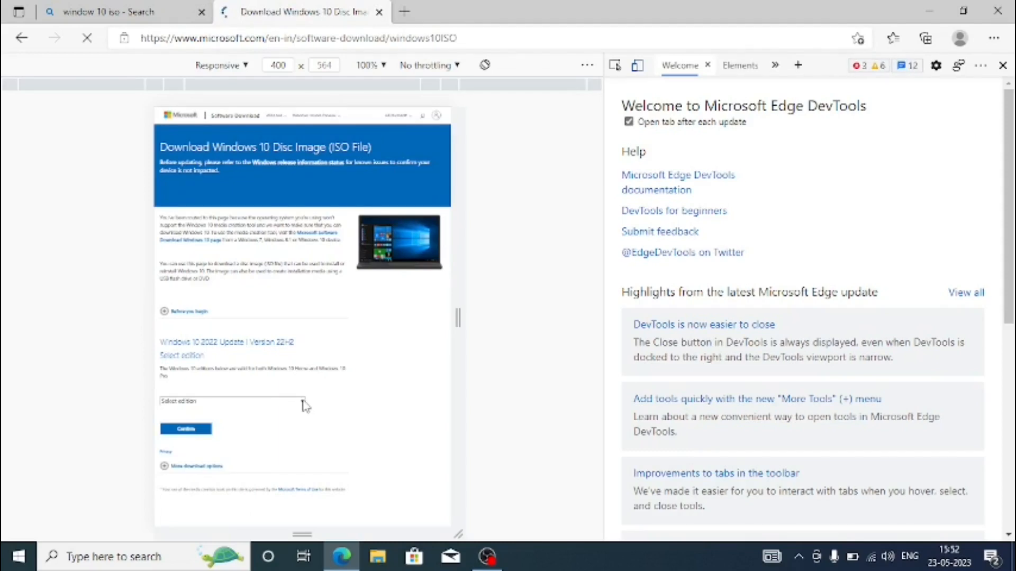
Select and confirm the Windows 10 (multi-edition ISO) edition with English (United States) as the product language
left_click(302, 400)
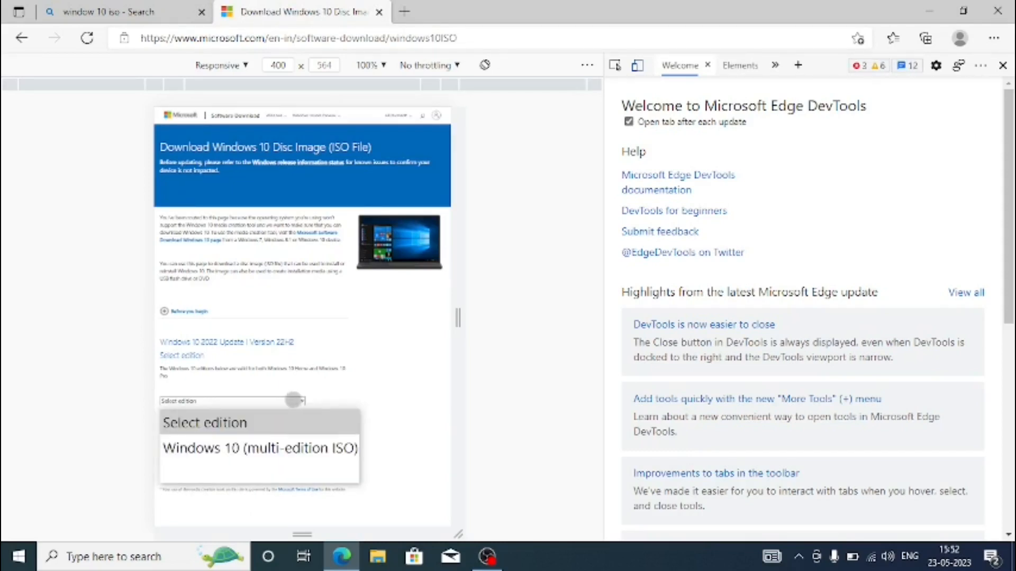
left_click(289, 446)
left_click(209, 427)
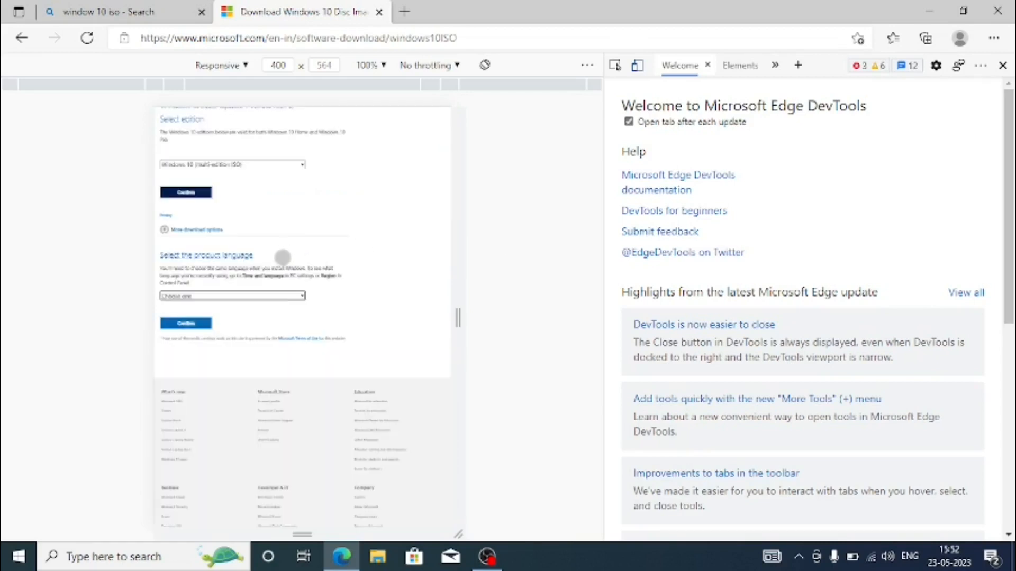
left_click(288, 295)
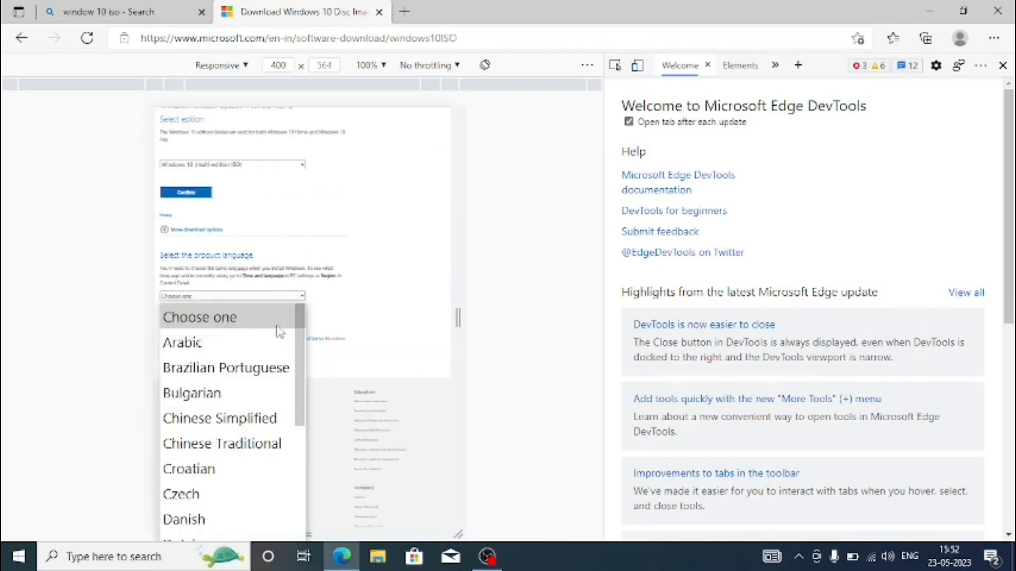
scroll(300, 346, "down", 3)
left_click(275, 391)
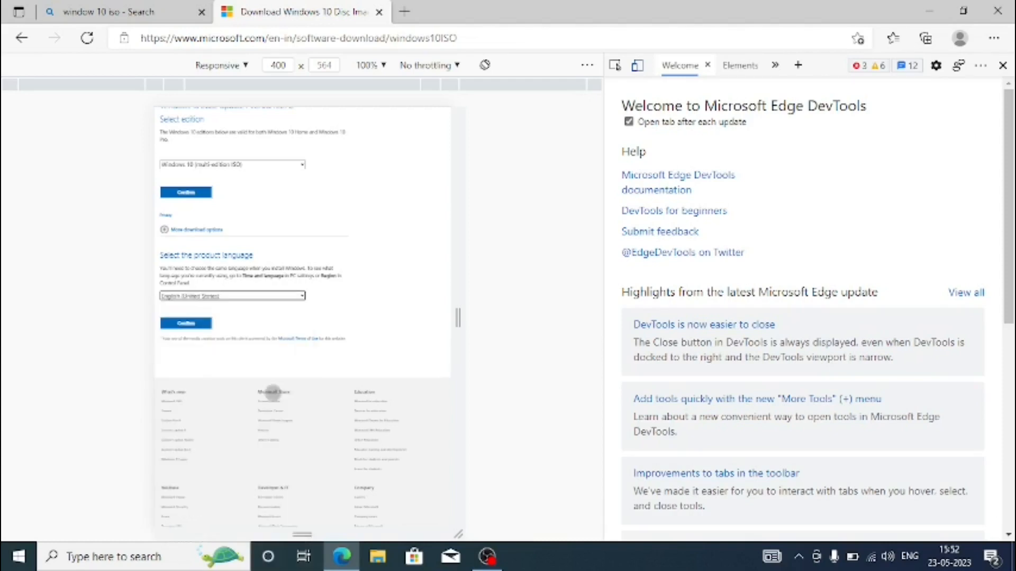
left_click(175, 322)
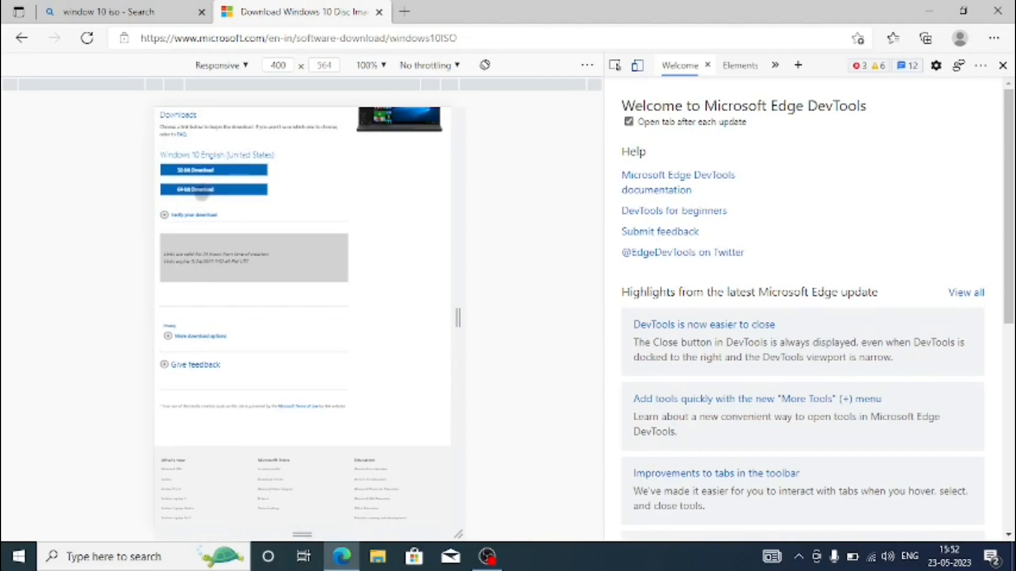
Start the 64-bit Windows 10 ISO download and cancel it
left_click(210, 189)
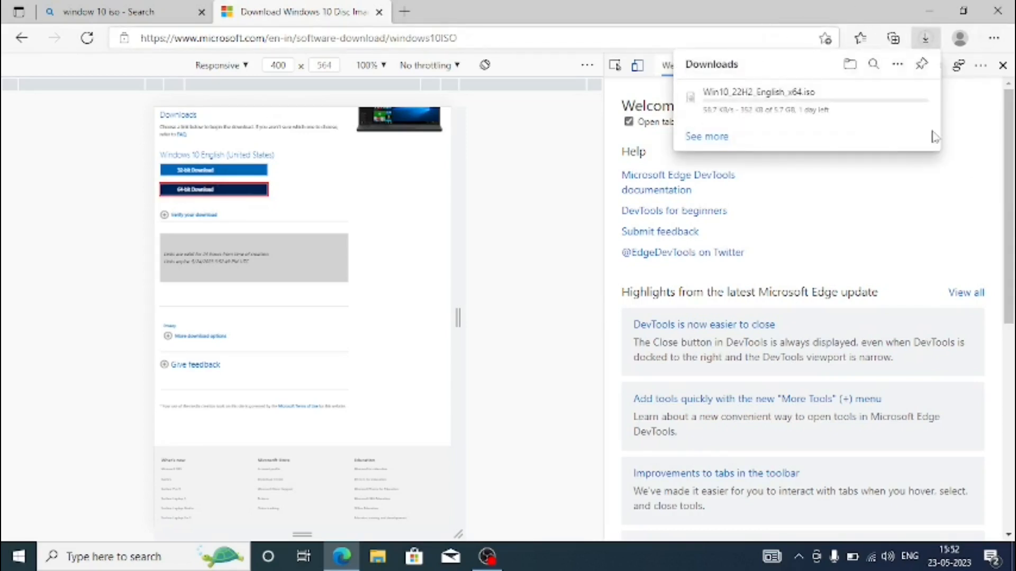
left_click(911, 98)
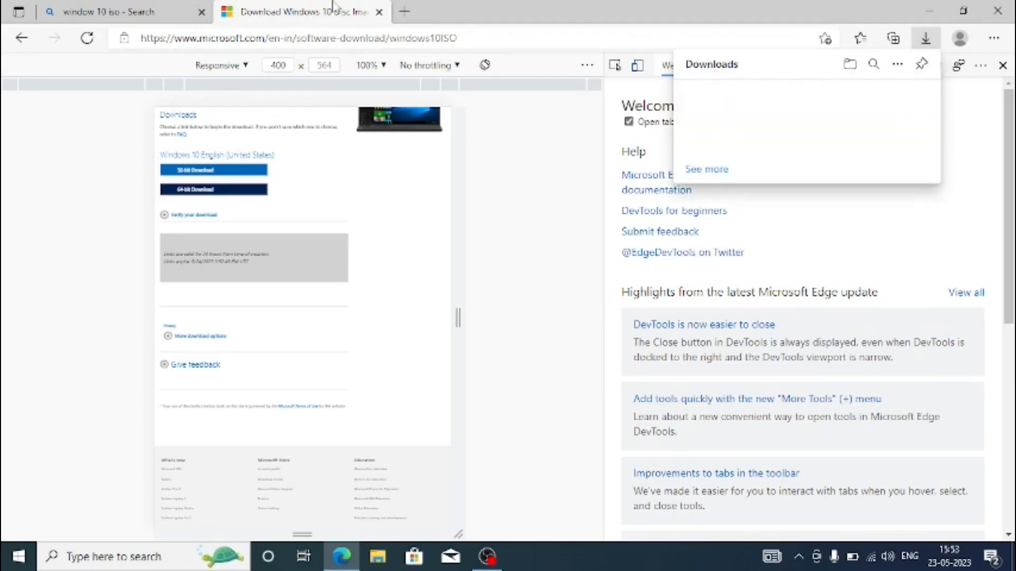
Search for "ventroy" in a new tab, open the Ventoy website, and go to its Downloads page
left_click(403, 12)
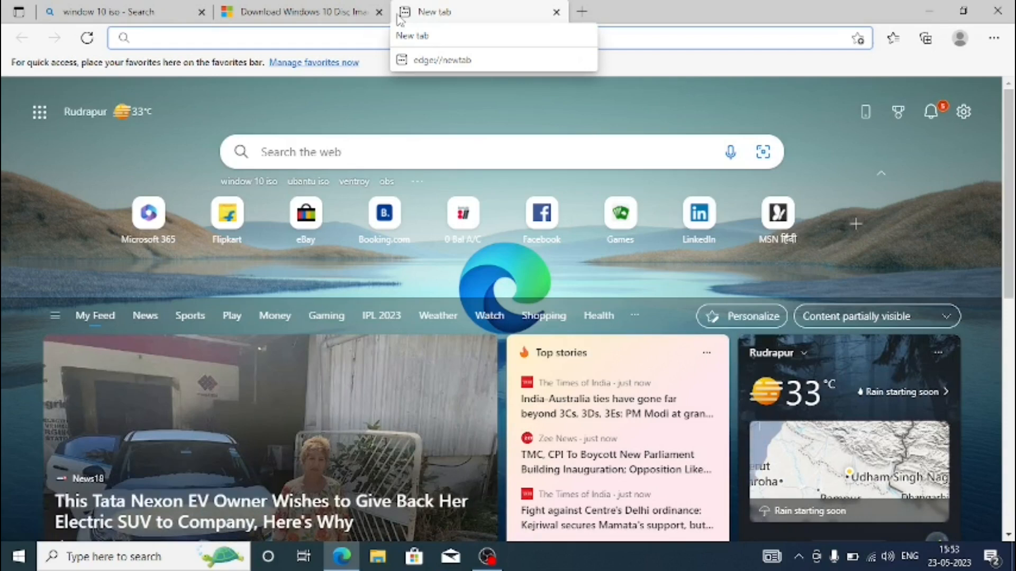
type("ve")
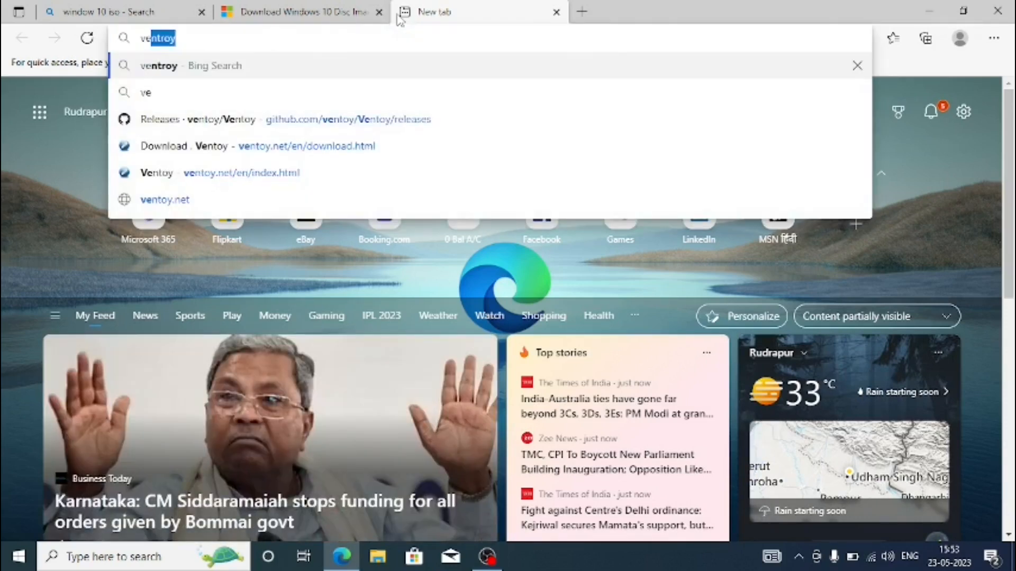
key("Return")
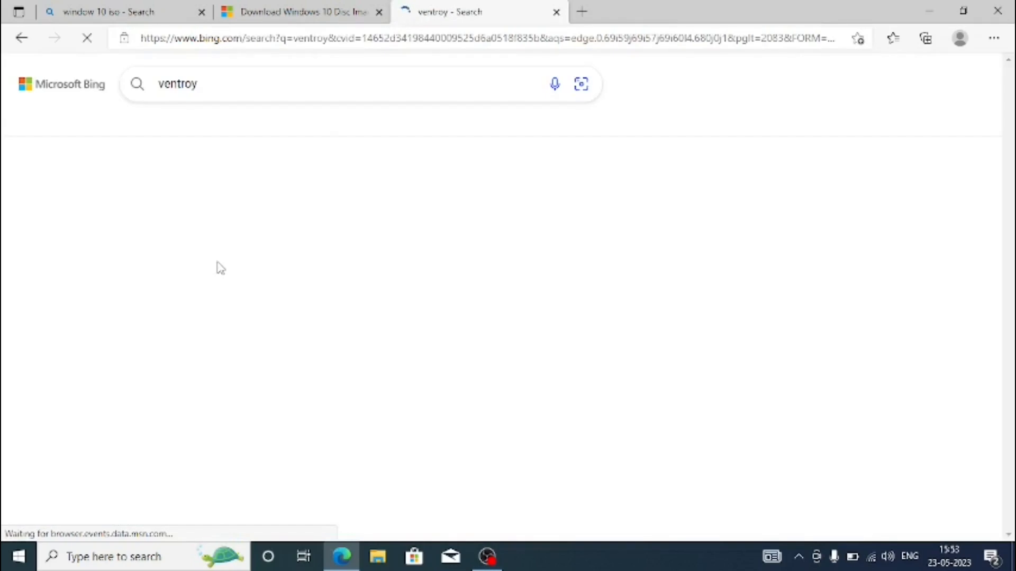
left_click(168, 189)
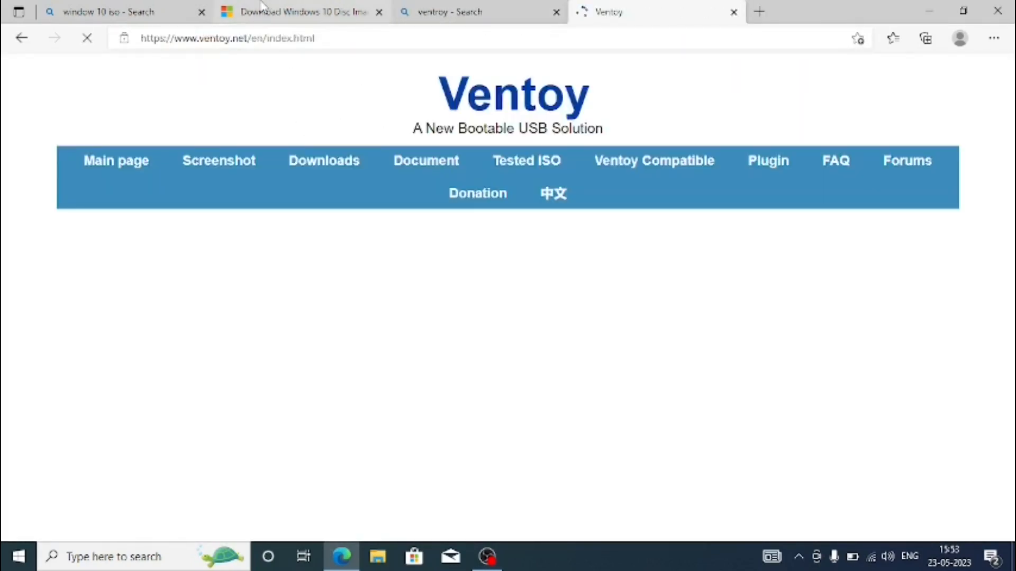
left_click(340, 164)
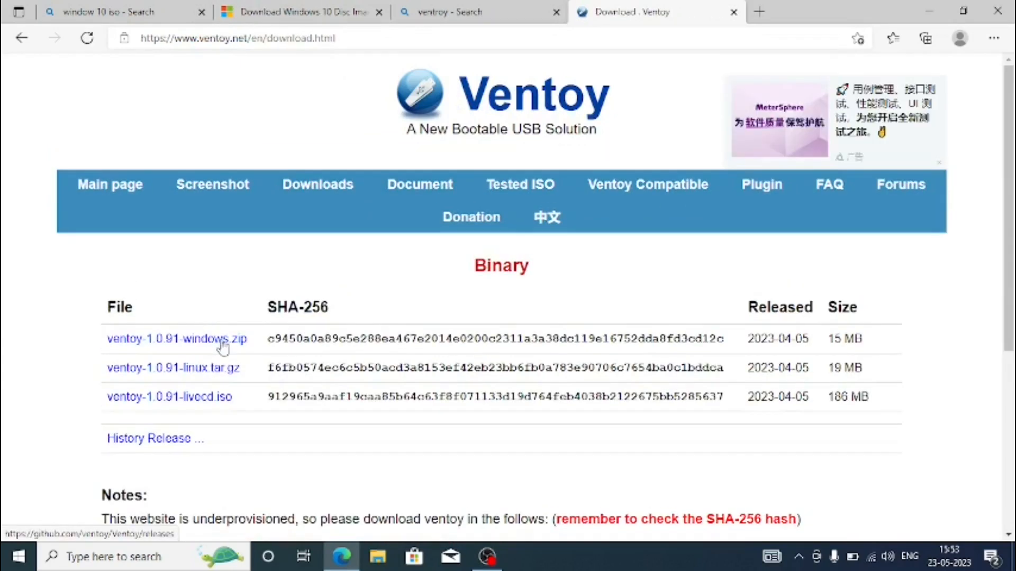
Open the GitHub releases for the Windows package and start downloading ventoy-1.0.91-windows.zip from the 1.0.91 release assets
left_click(218, 341)
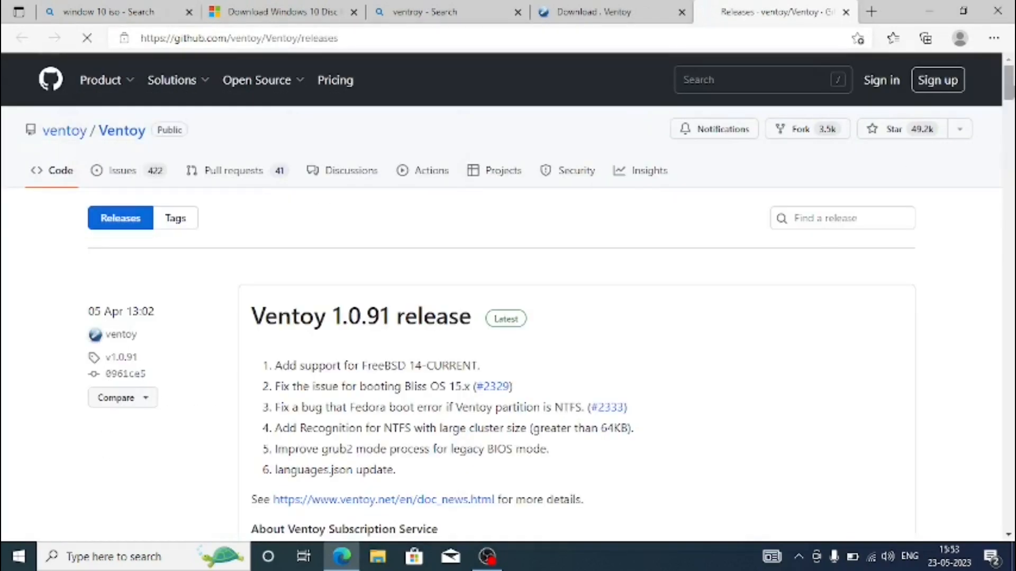
scroll(390, 250, "down", 7)
scroll(377, 105, "down", 7)
scroll(377, 105, "up", 5)
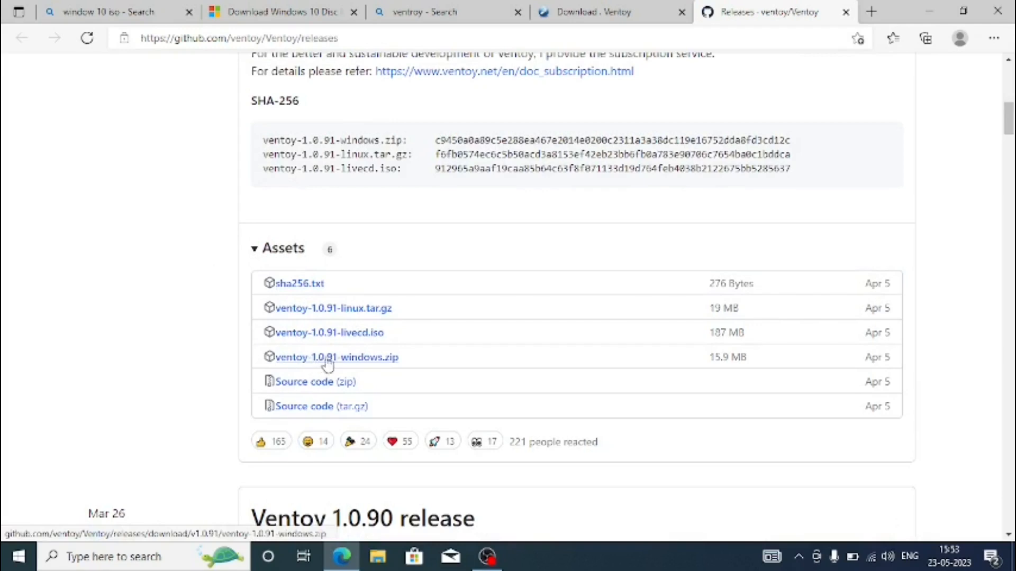
left_click(381, 358)
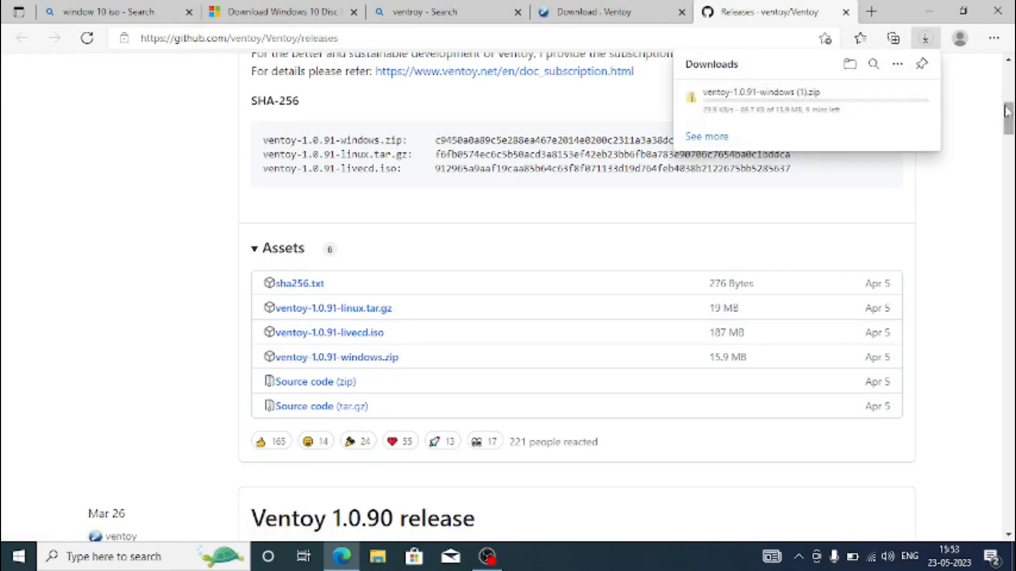
Cancel the Ventoy zip download and close the browser
left_click(920, 101)
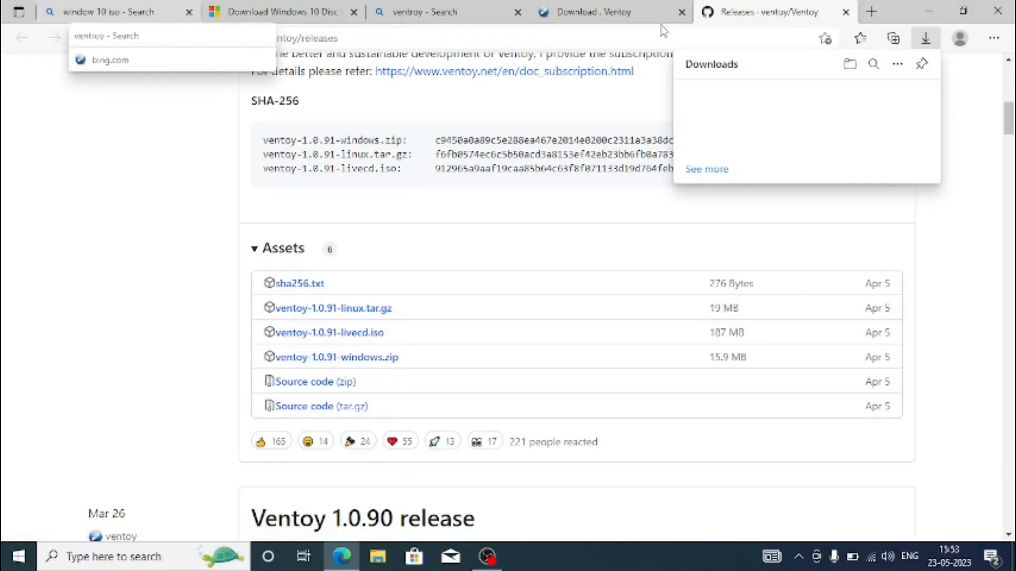
left_click(998, 11)
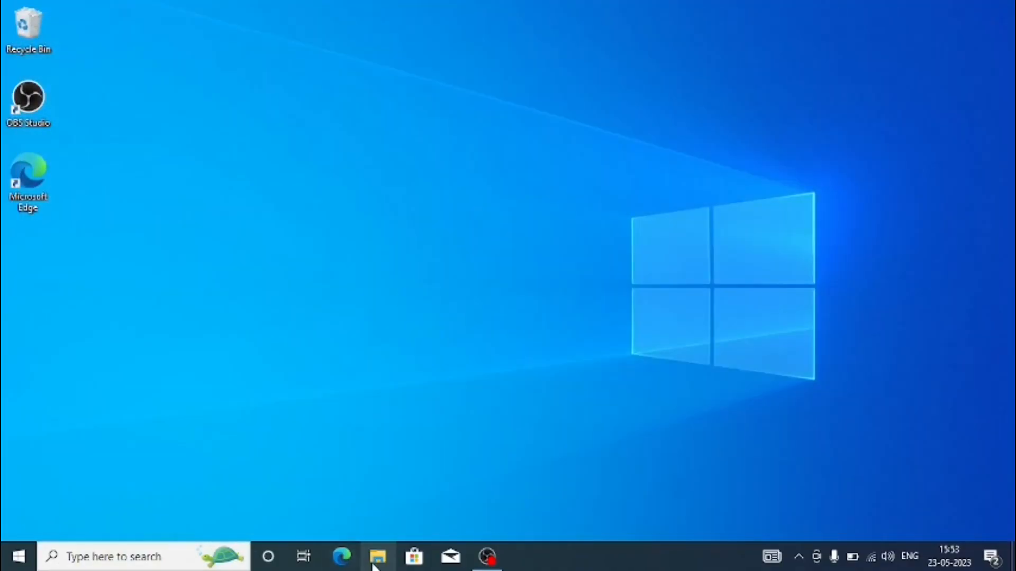
Go to the Downloads folder, open the extraction settings for the ventoy-1.0.91-windows archive, and cancel the extraction
left_click(377, 556)
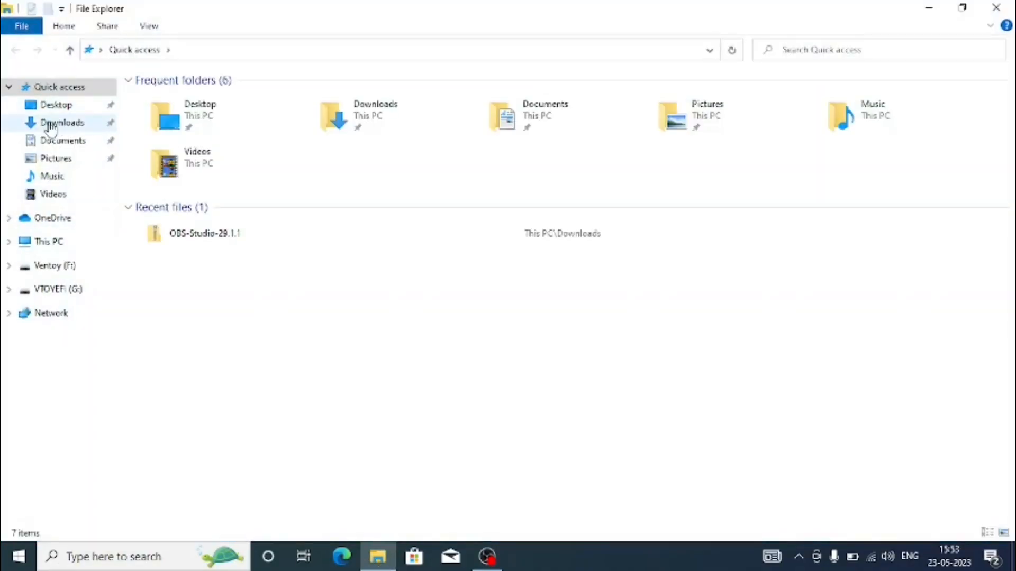
left_click(47, 122)
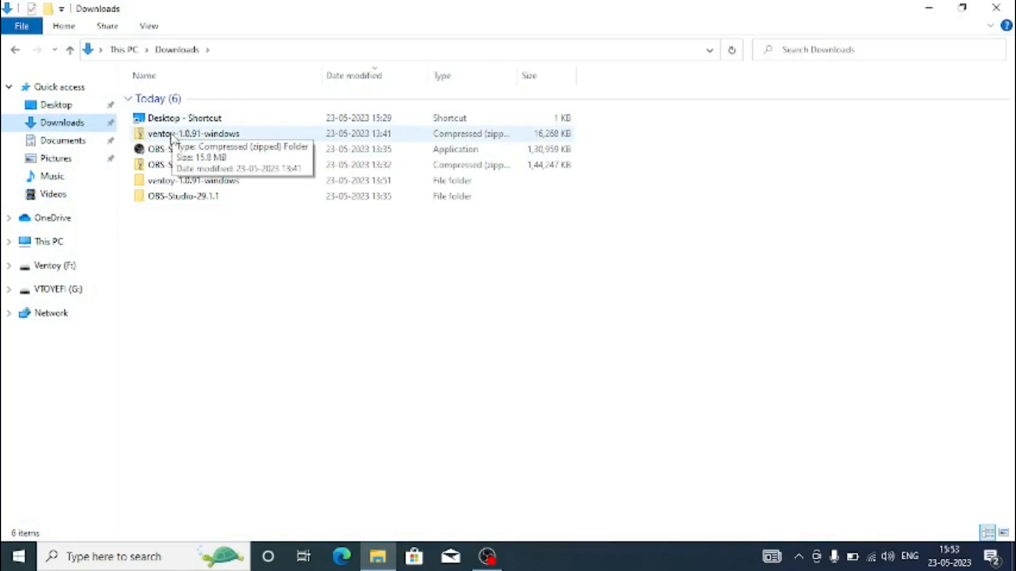
right_click(173, 135)
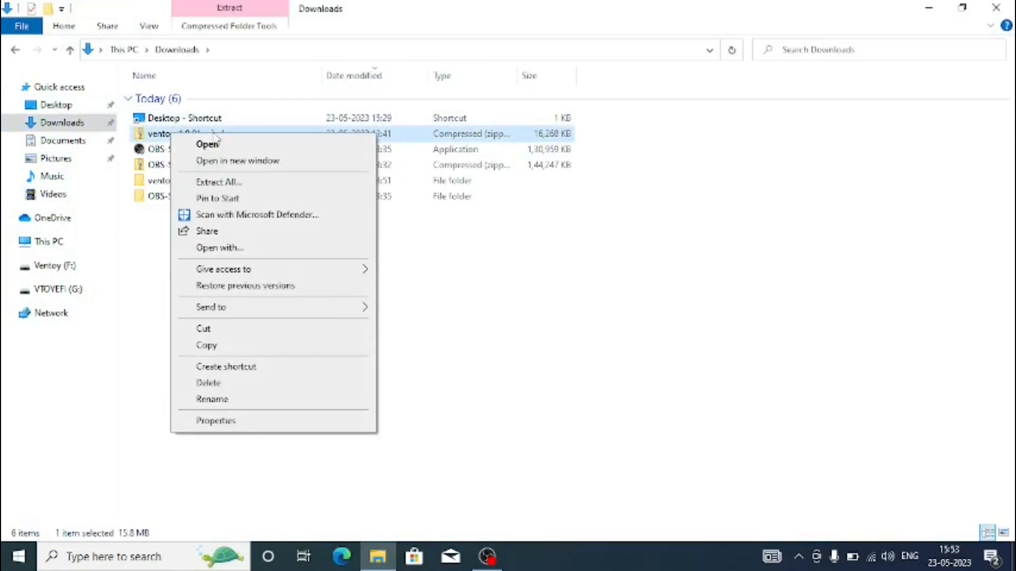
left_click(222, 182)
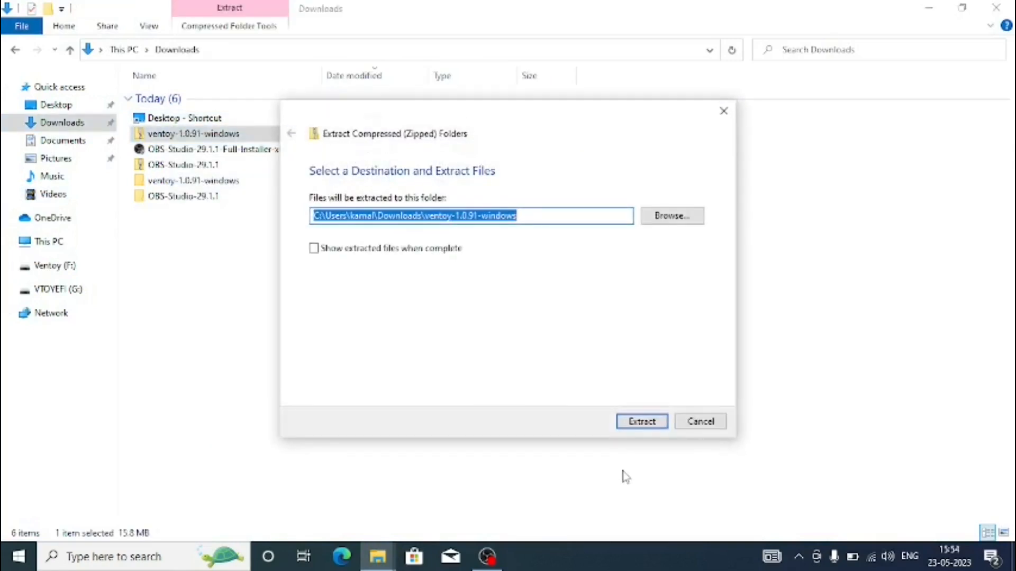
left_click(689, 426)
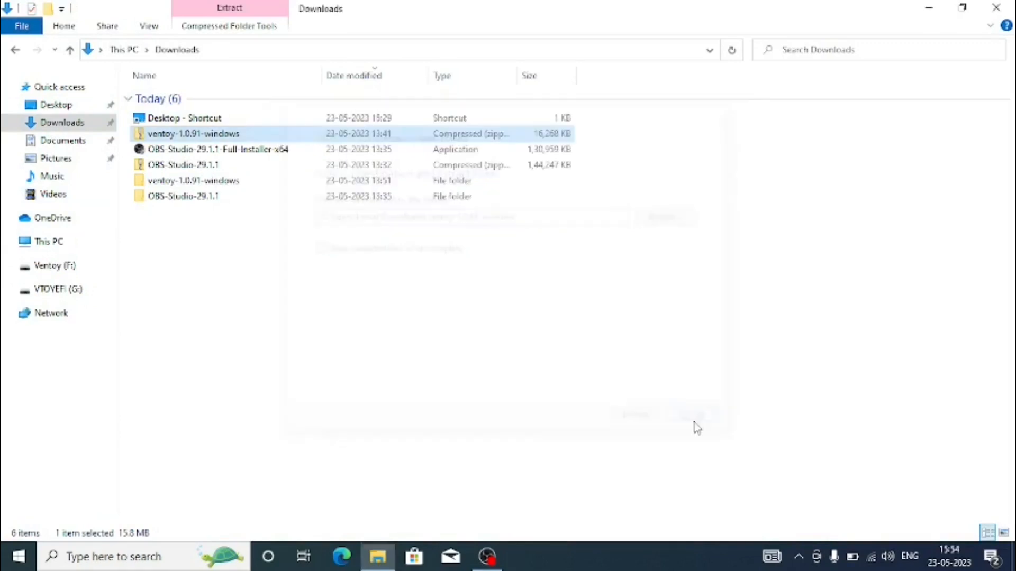
Open the extracted ventoy-1.0.91-windows folder, go into ventoy-1.0.91, and launch the Ventoy2Disk application
left_click(180, 184)
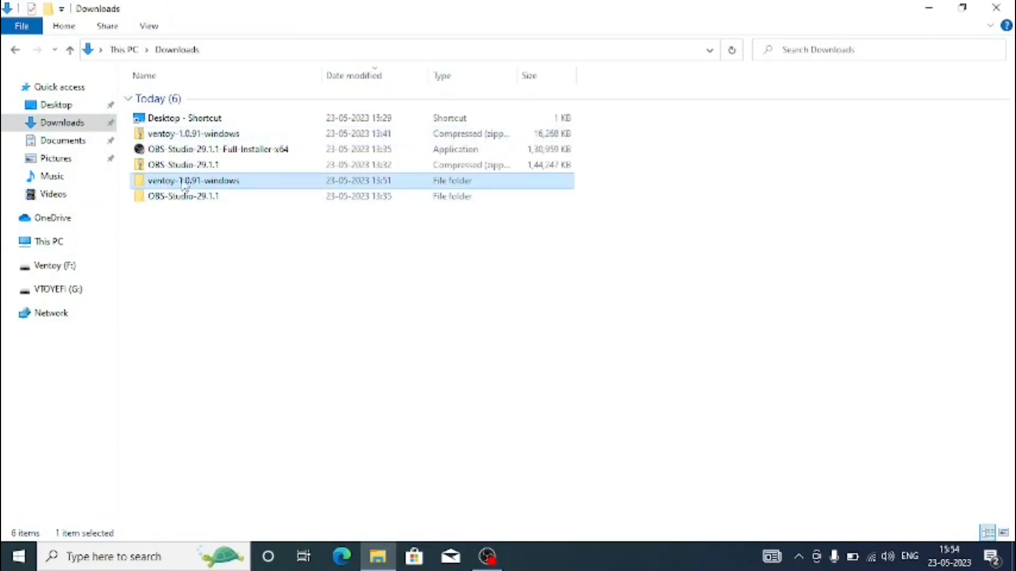
double_click(185, 182)
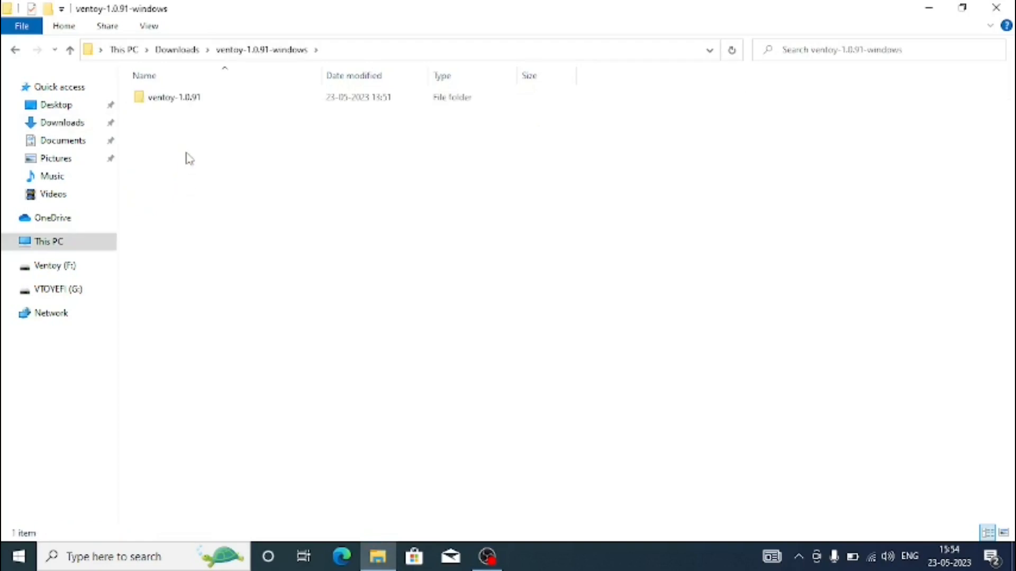
double_click(224, 106)
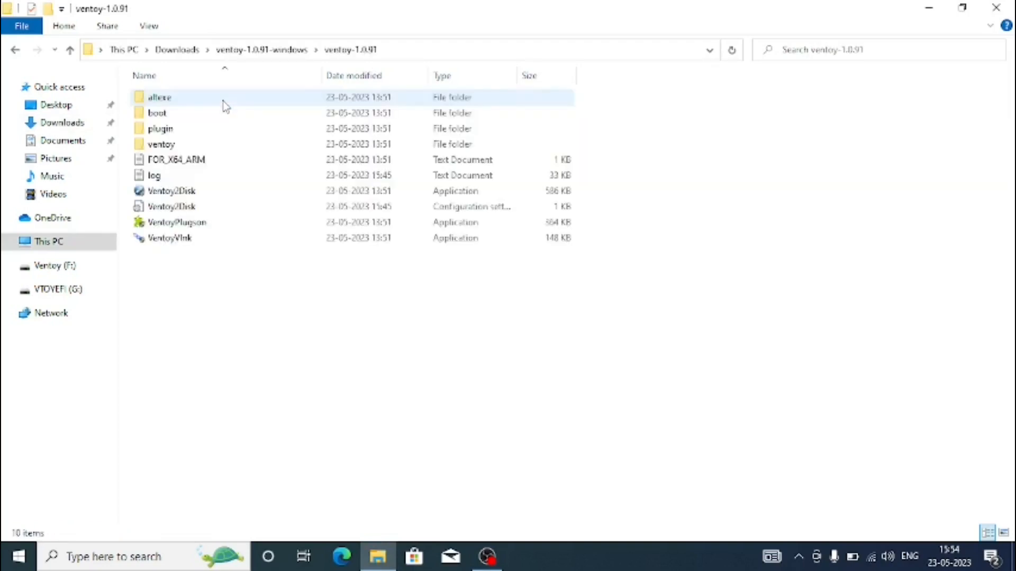
left_click_drag(213, 342, 148, 85)
left_click(211, 365)
left_click(173, 193)
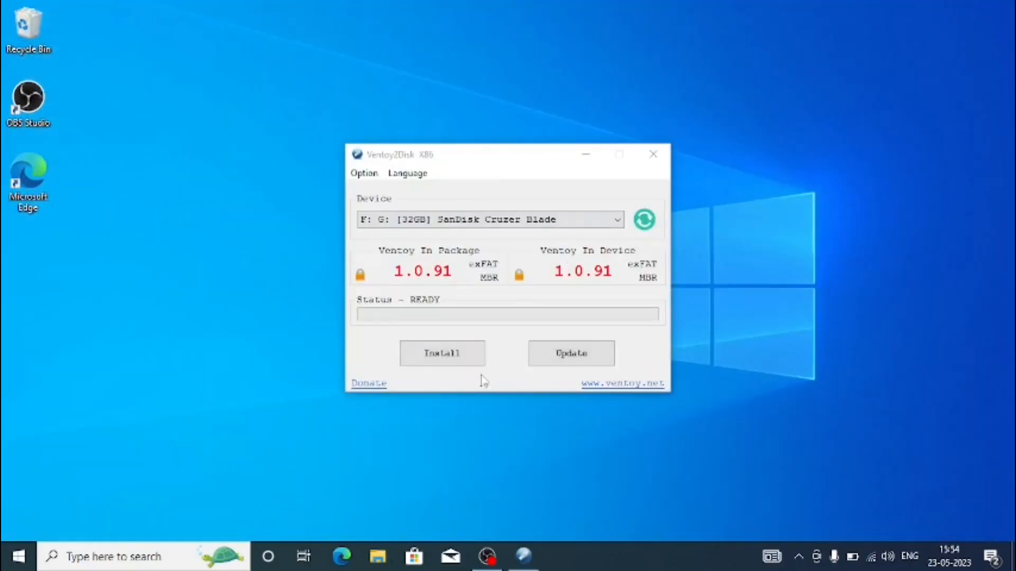
Check the device list for the SanDisk Cruzer Blade, refresh it, and close Ventoy2Disk
left_click(598, 224)
left_click(578, 232)
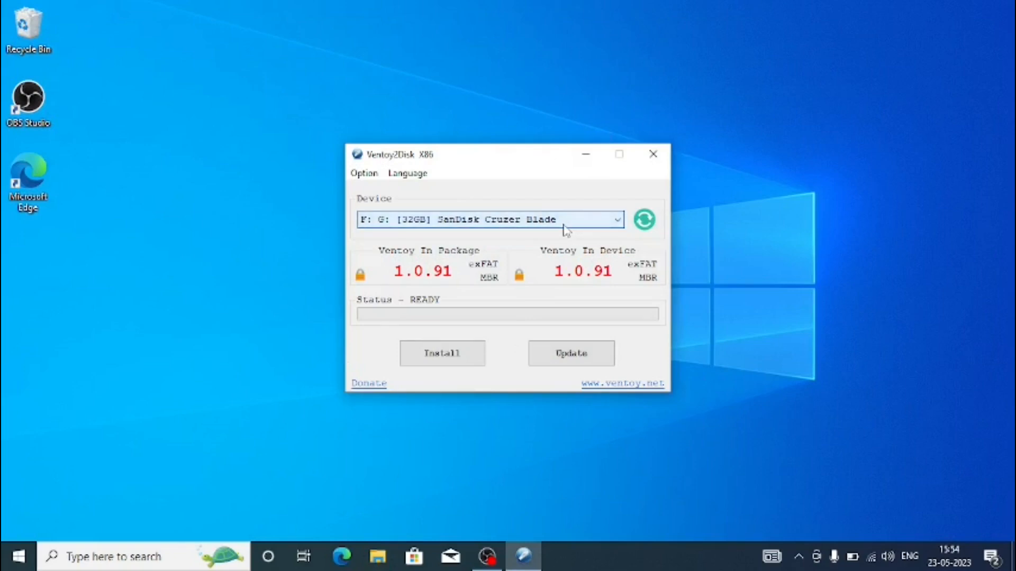
left_click(644, 220)
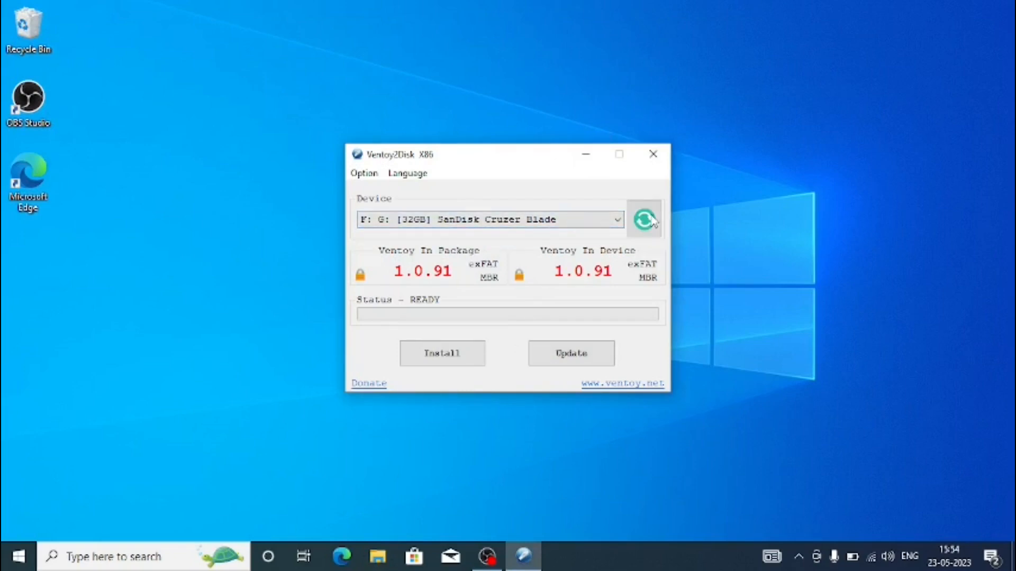
left_click(523, 222)
left_click(521, 221)
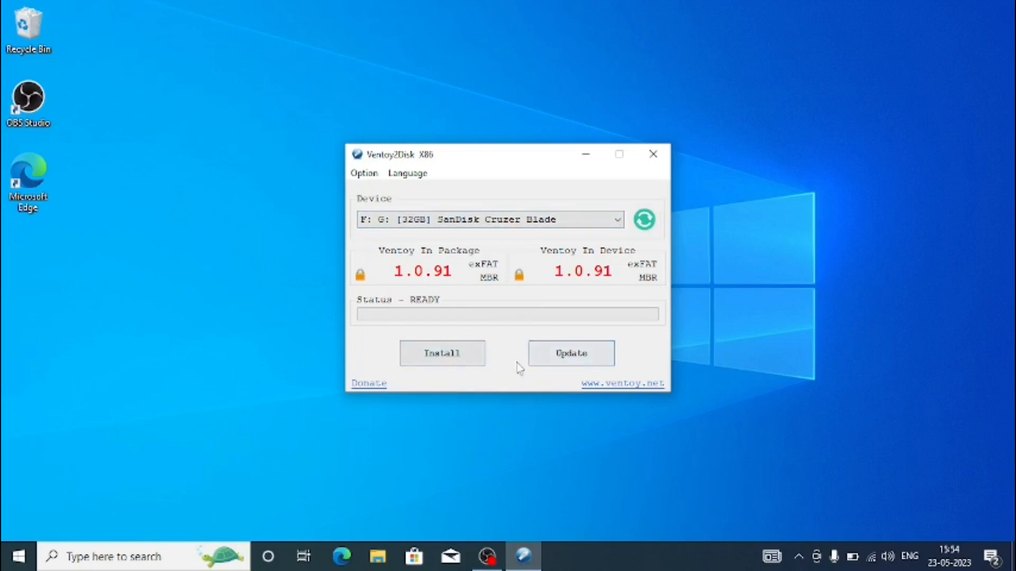
left_click(655, 155)
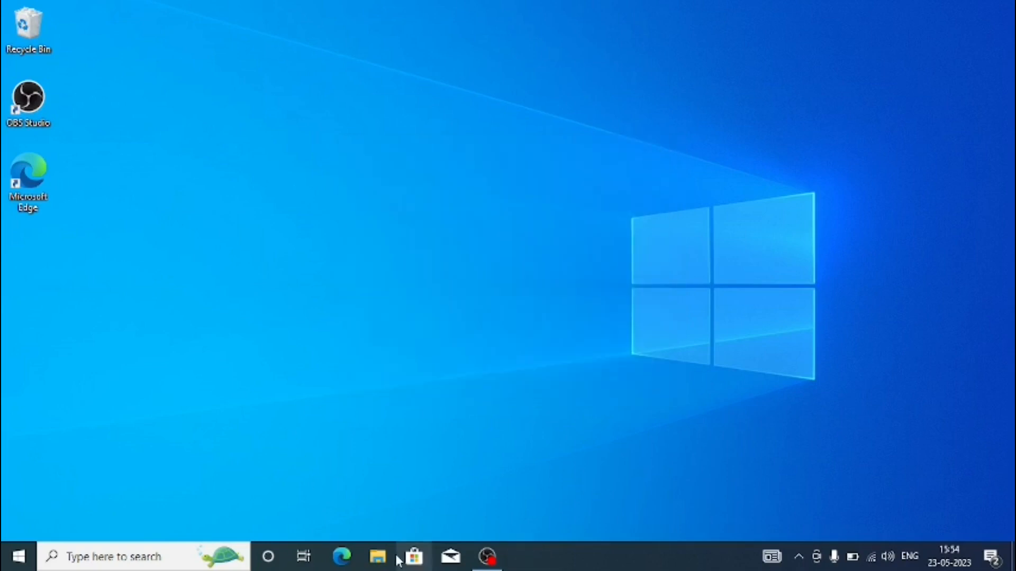
Look in the Downloads folder, view the disc images on the Ventoy (F:) drive, select them all, and close File Explorer
left_click(378, 557)
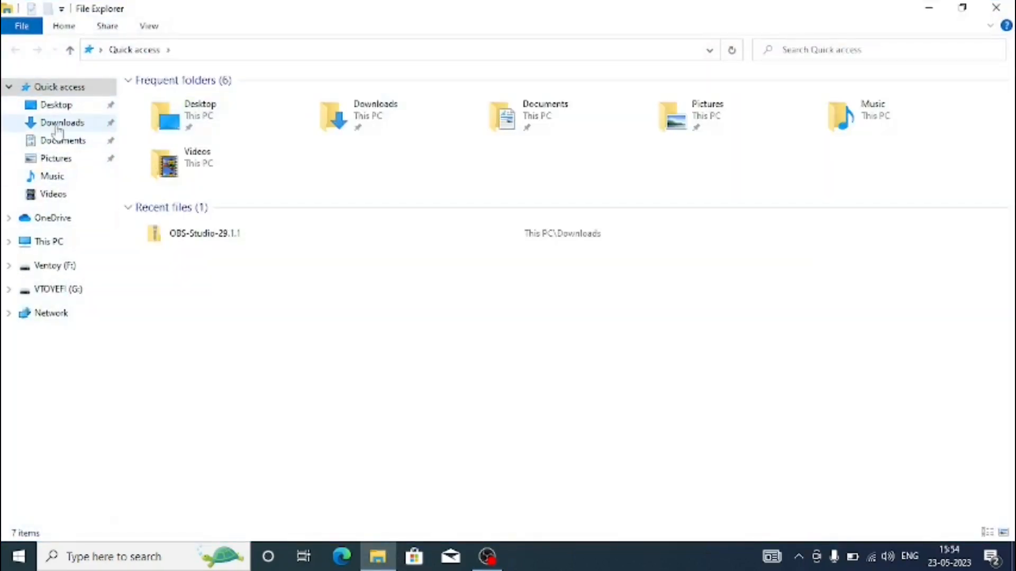
left_click(59, 123)
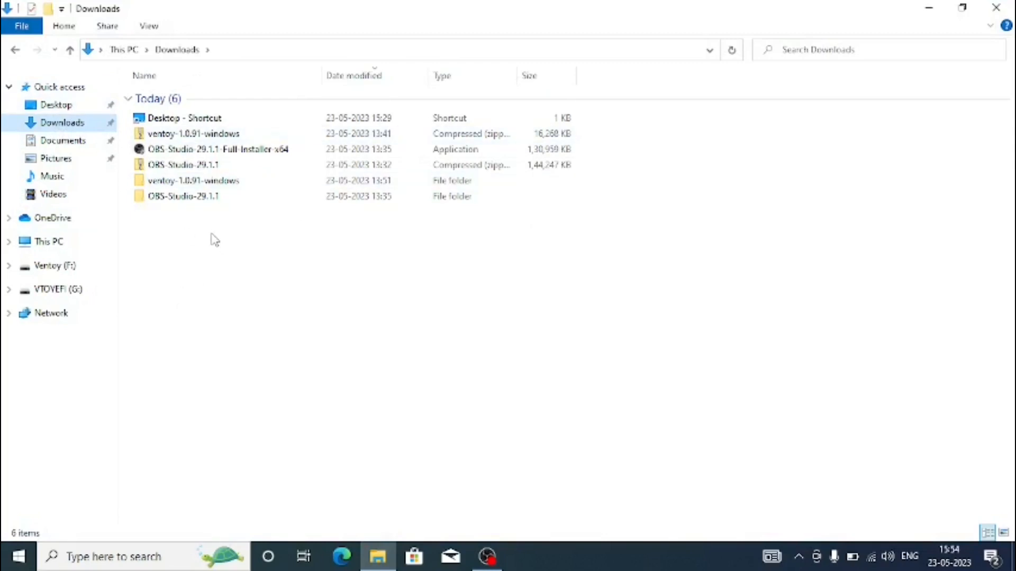
left_click(47, 242)
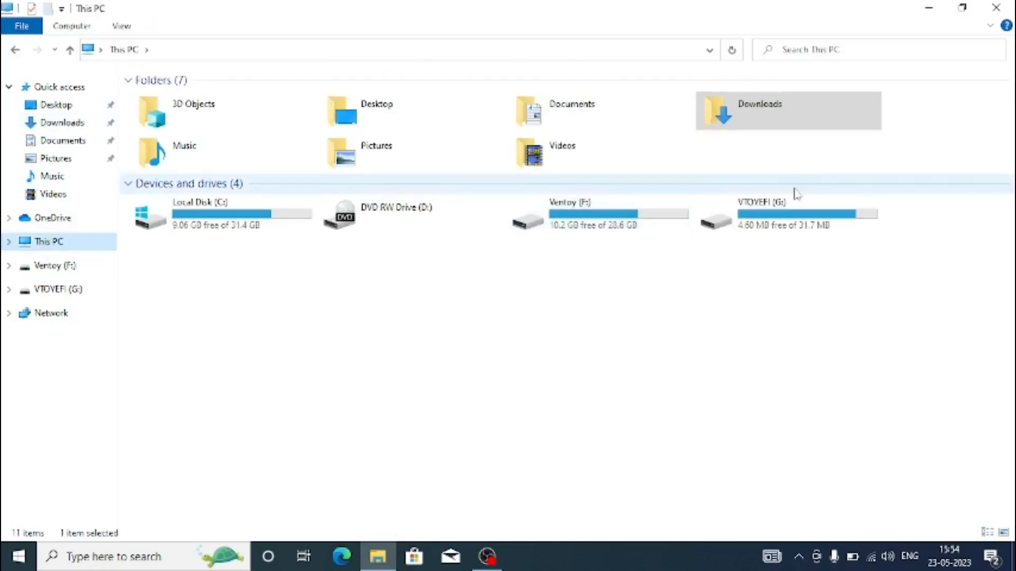
left_click(577, 228)
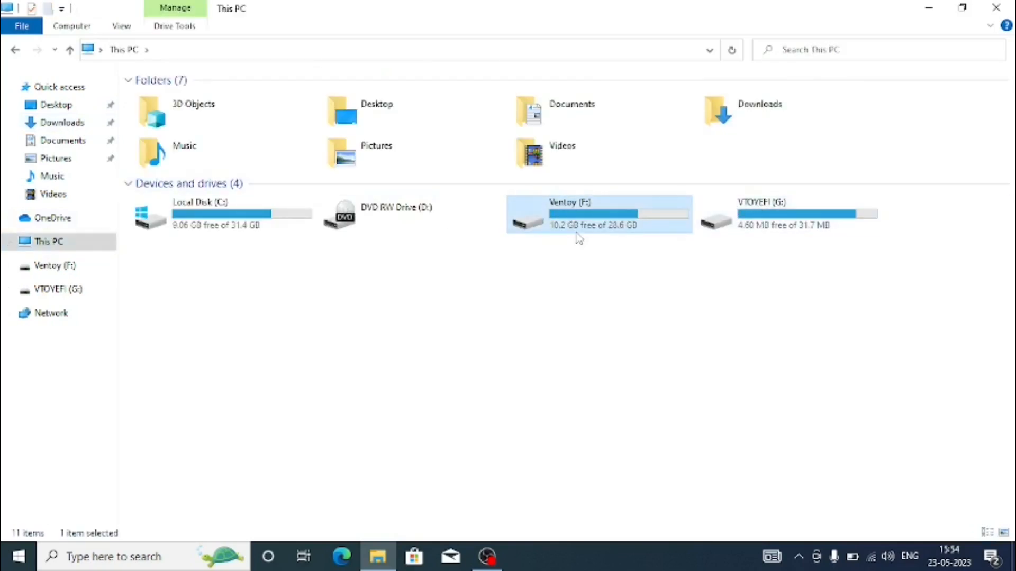
double_click(577, 233)
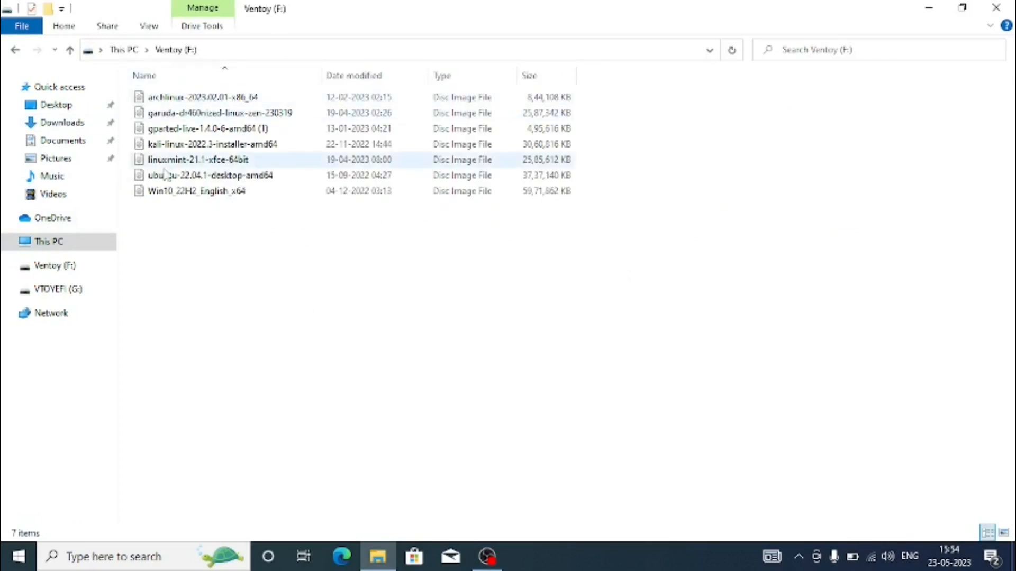
left_click_drag(170, 195, 214, 8)
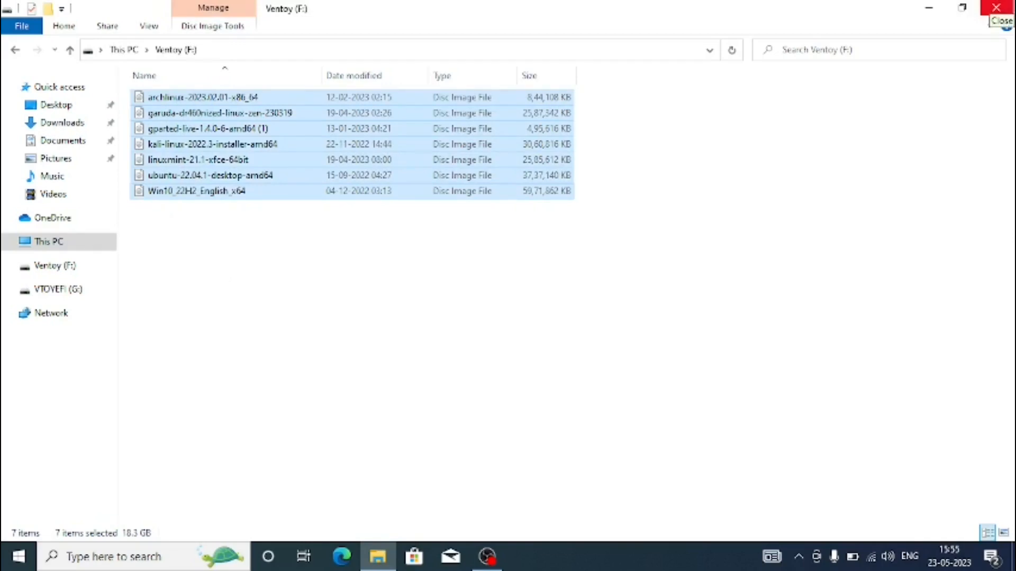
left_click(997, 8)
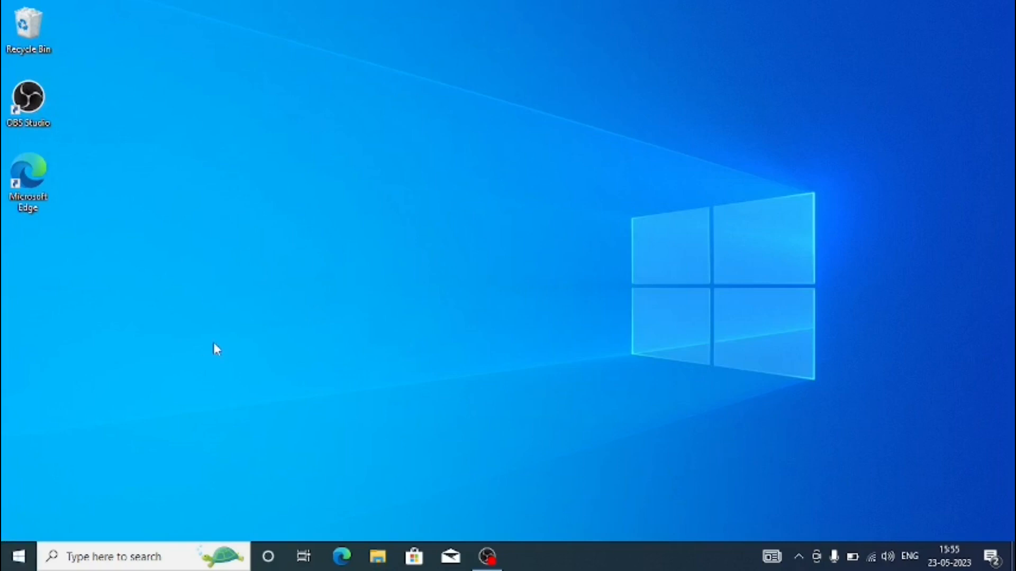
Search Windows for "disk mana" and open the tool for creating and formatting hard disk partitions
key("super")
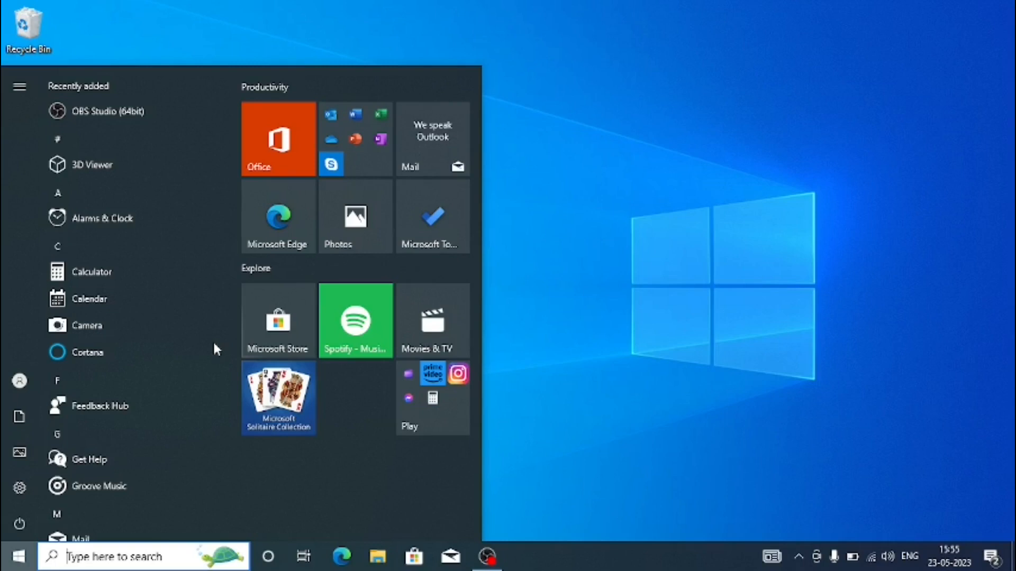
type("disk mana")
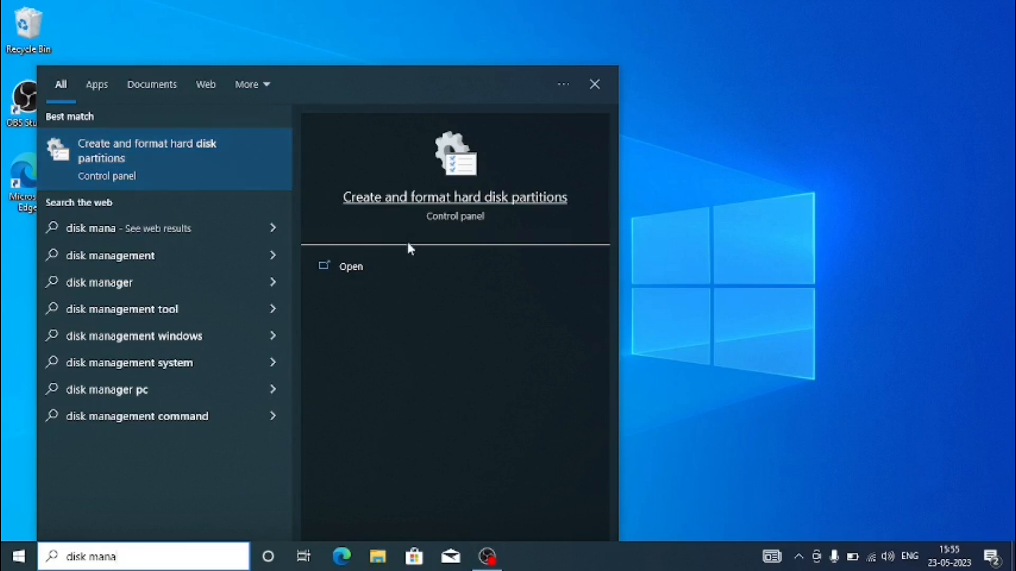
left_click(408, 261)
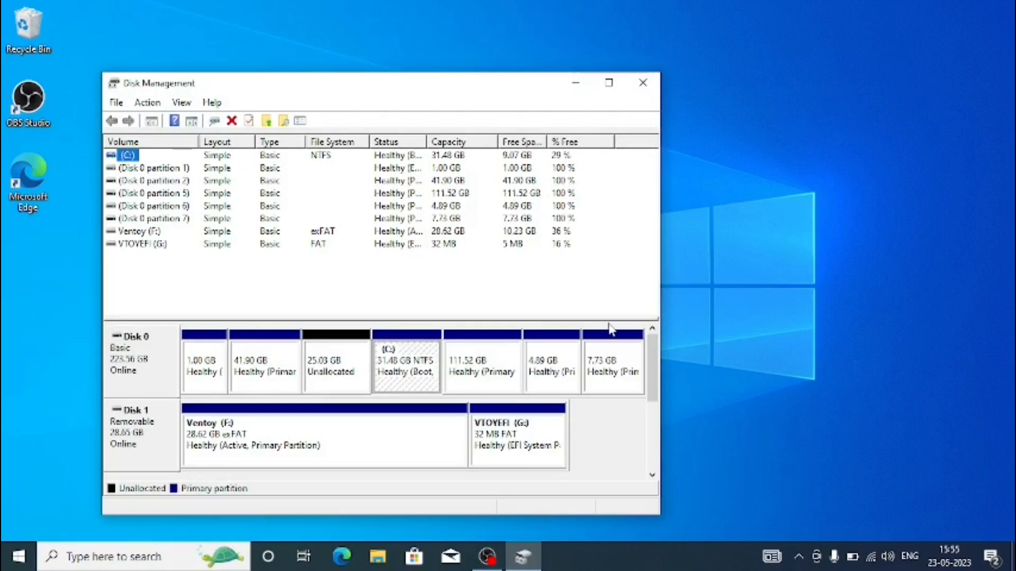
Review the Shrink Volume settings for the C: partition, cancel them, and select the unallocated space on Disk 0
right_click(415, 362)
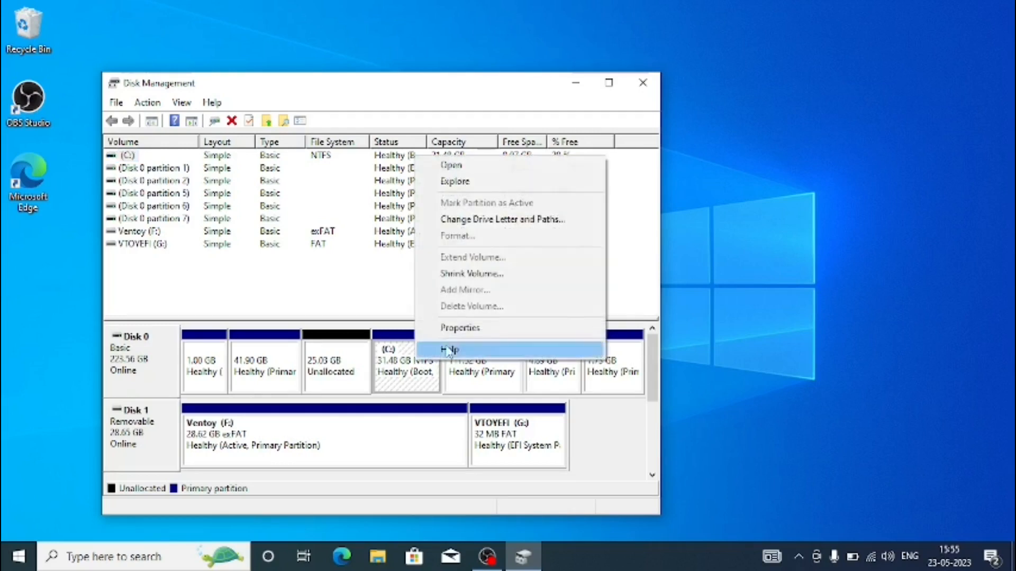
left_click(411, 364)
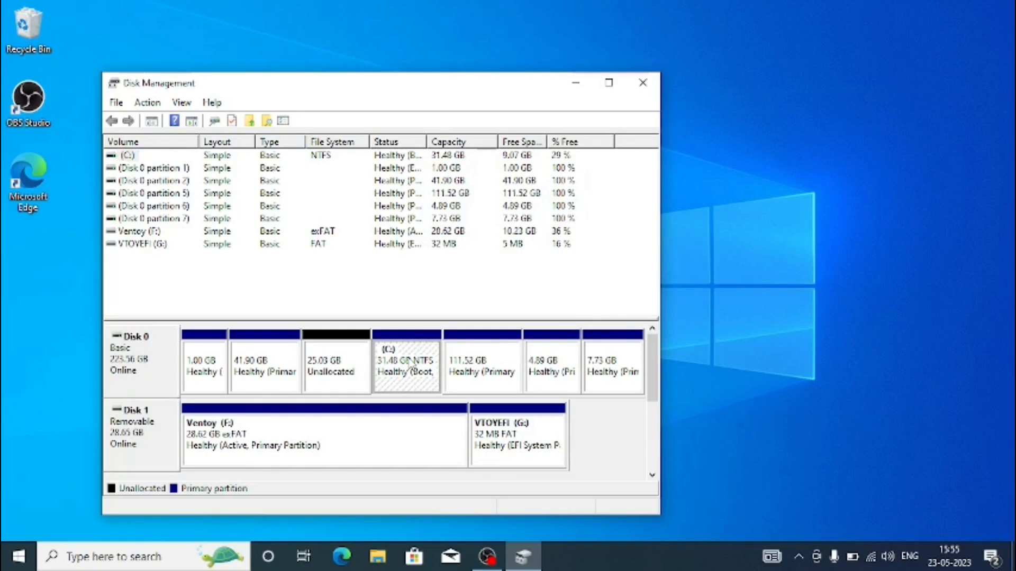
right_click(413, 365)
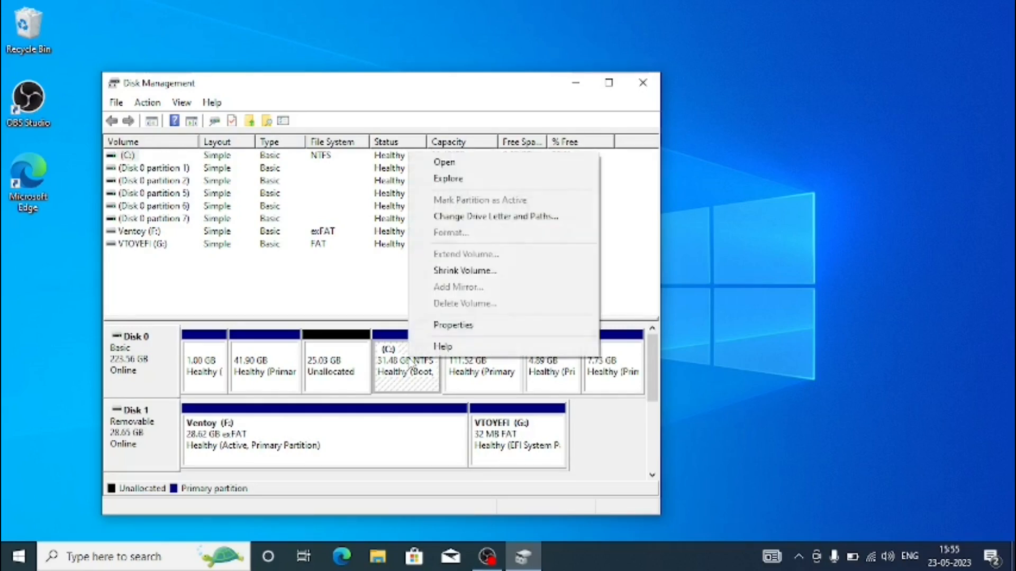
left_click(474, 270)
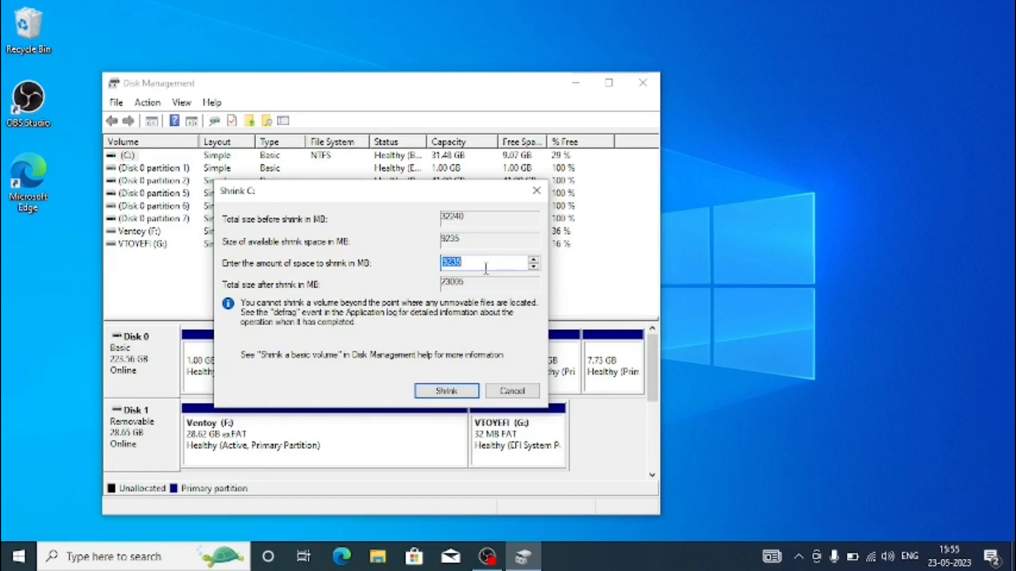
left_click(503, 392)
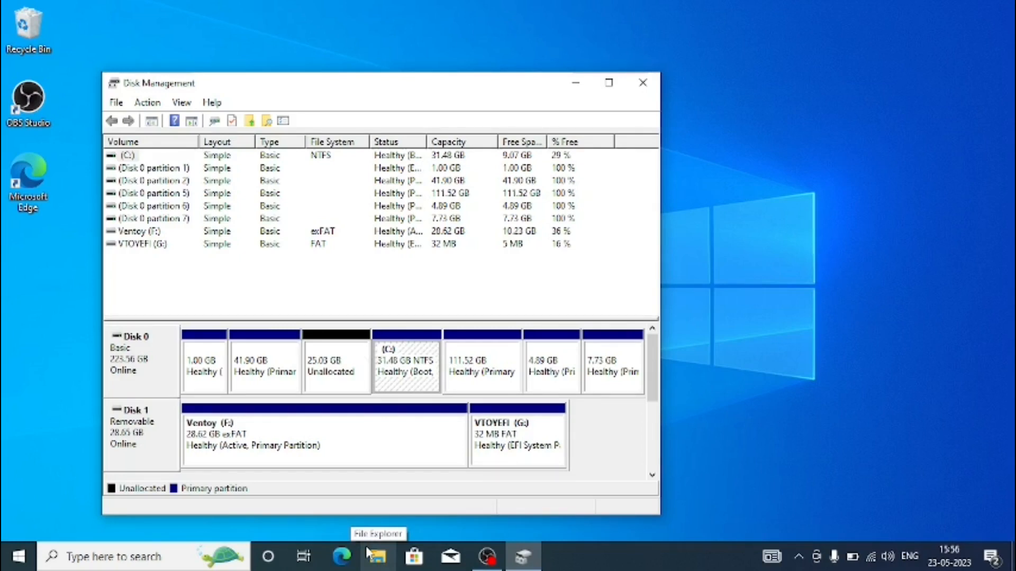
right_click(405, 374)
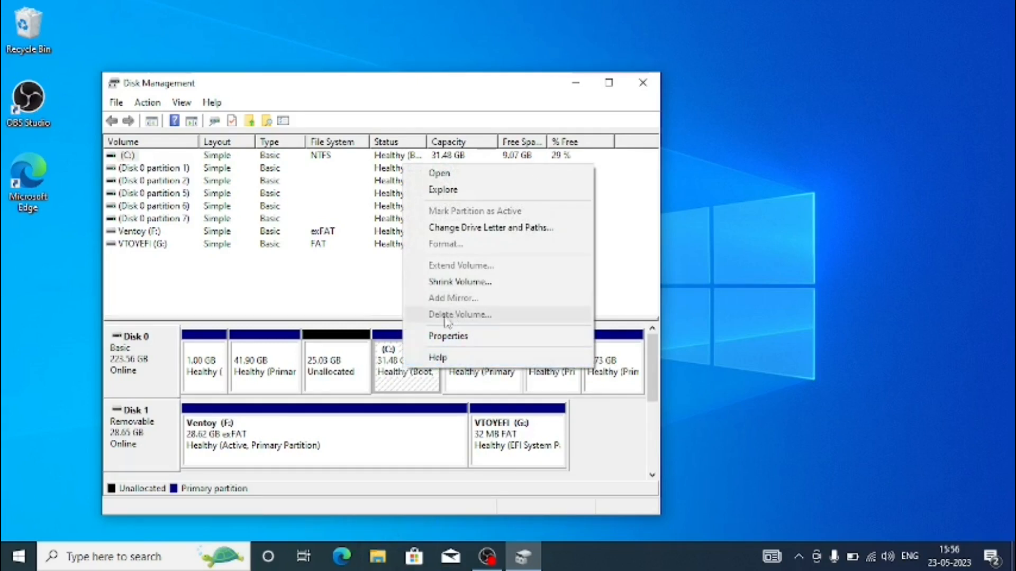
left_click(354, 338)
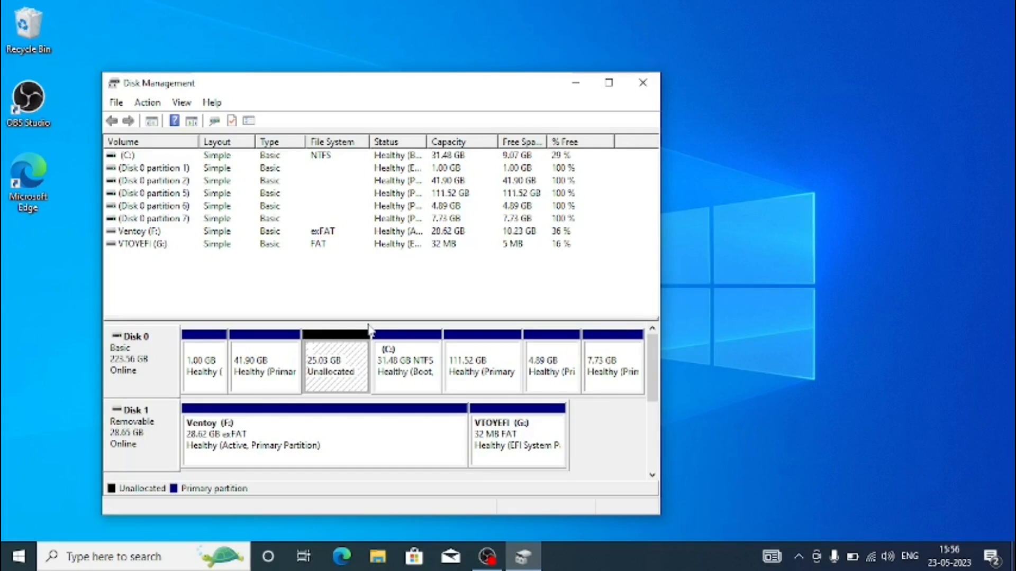
Check the partition style of Disk 0 in its volume properties, and close the properties and Disk Management
right_click(122, 352)
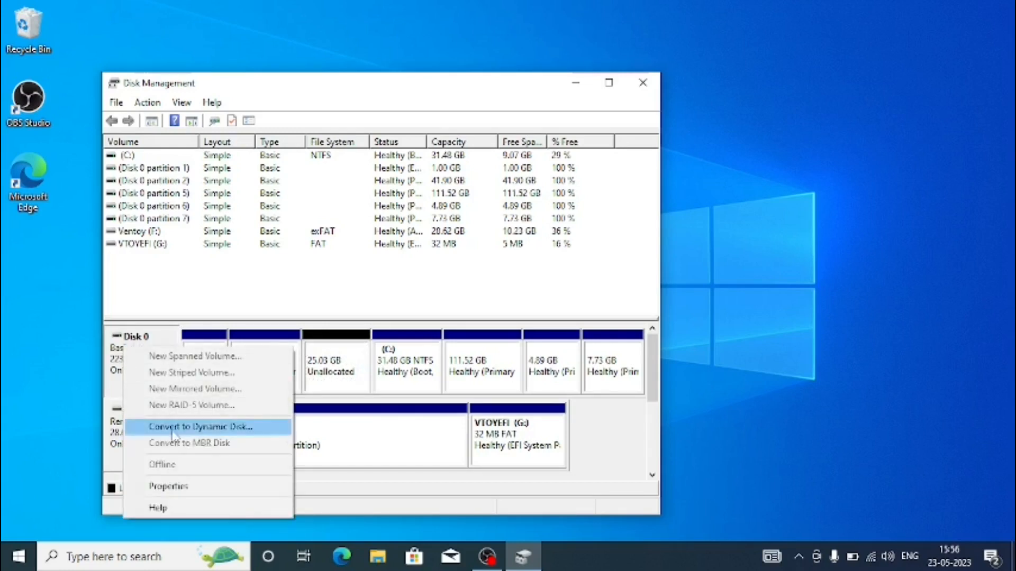
left_click(196, 485)
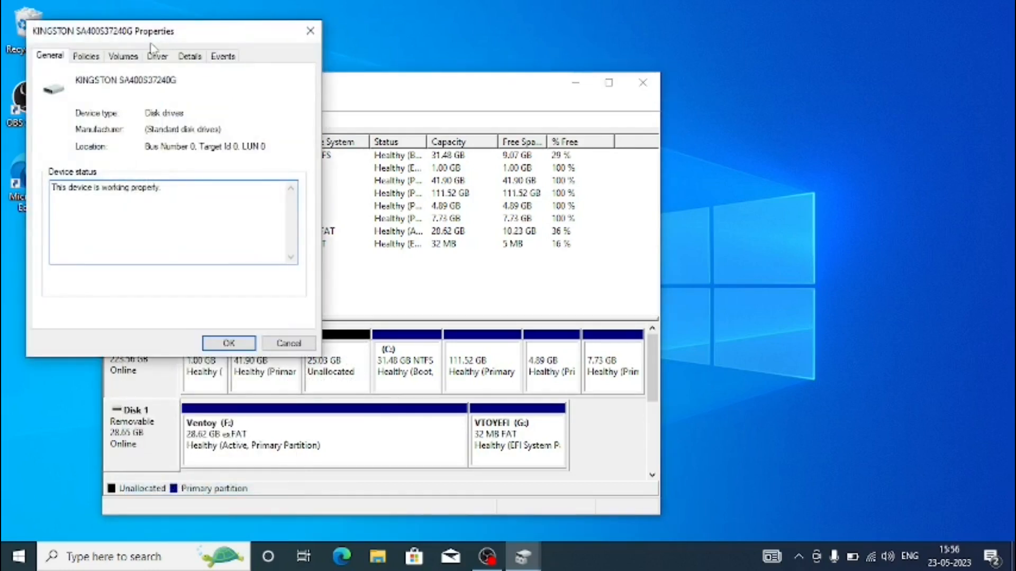
left_click(132, 58)
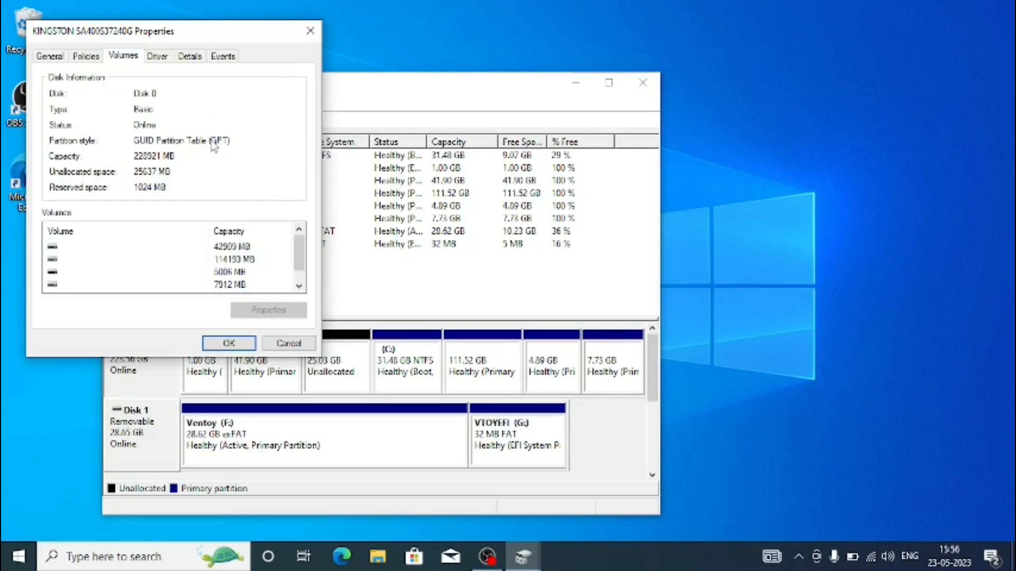
left_click(311, 32)
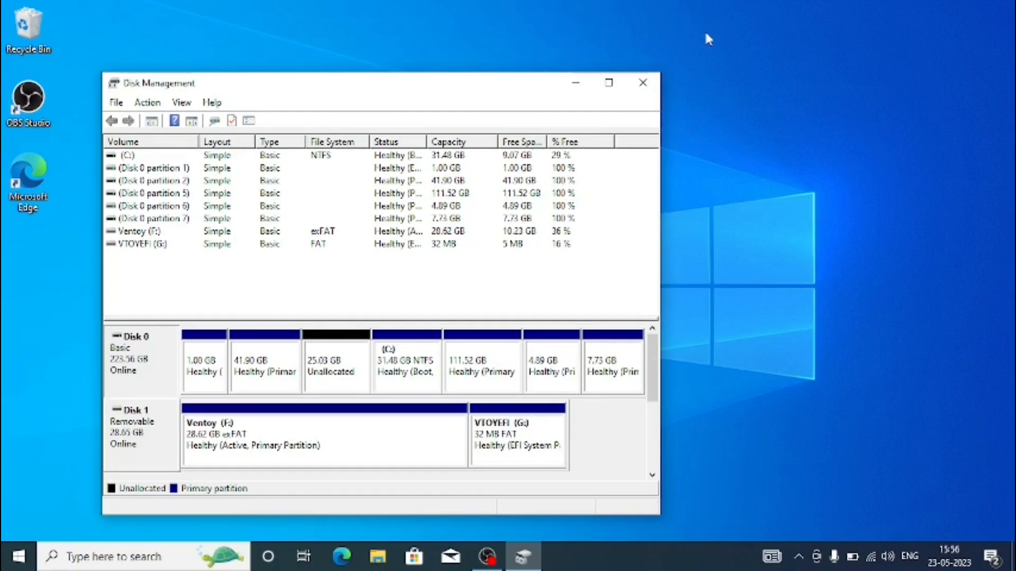
left_click(642, 82)
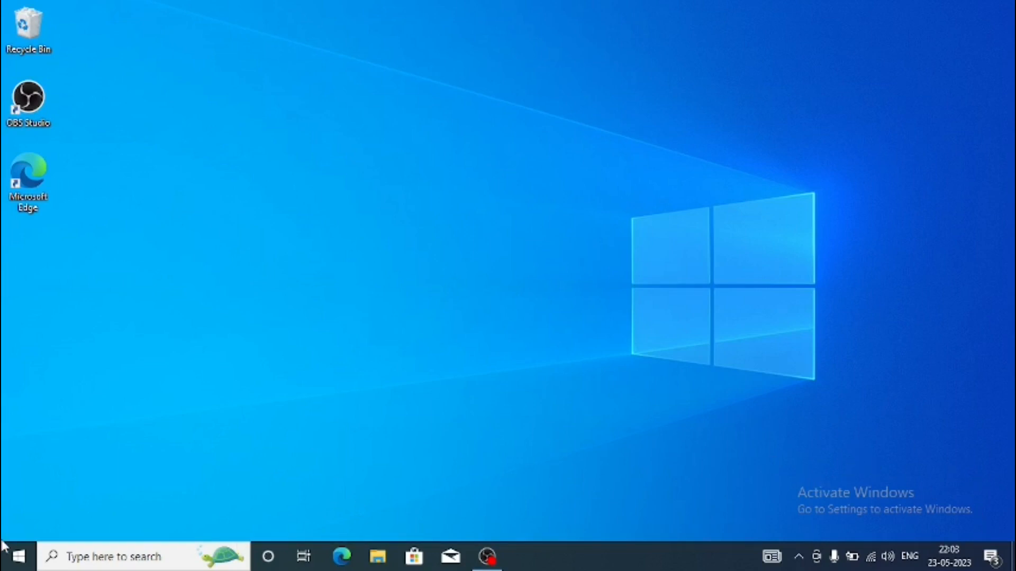
Open Command Prompt as administrator, run "wmic path softwarelicensingservice get OA3xOriginalProductKey", and highlight the first output line
left_click(3, 558)
type("cmd")
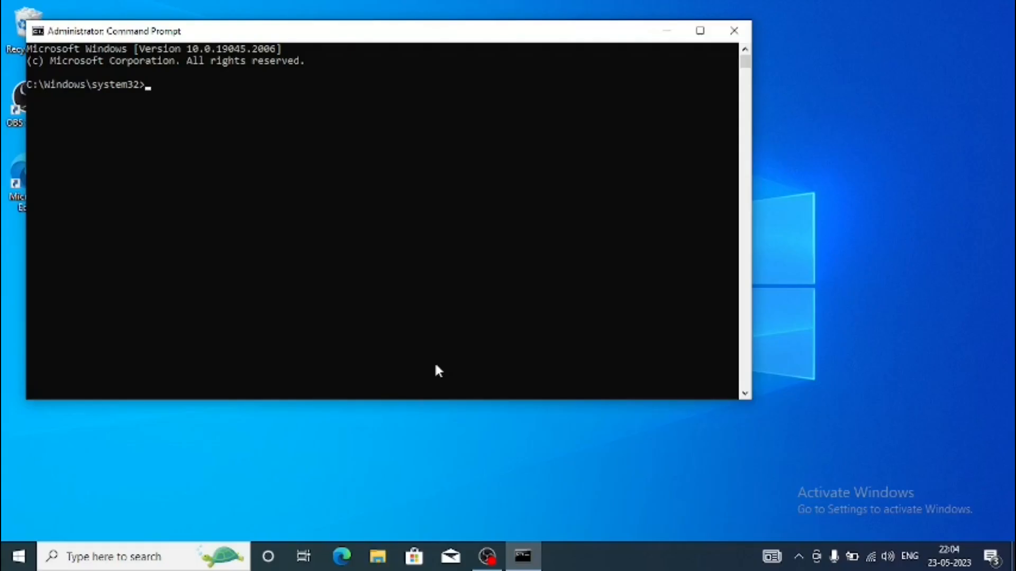
type("wmic  path softwarelicensingservice get OA3xOriginalProductKey")
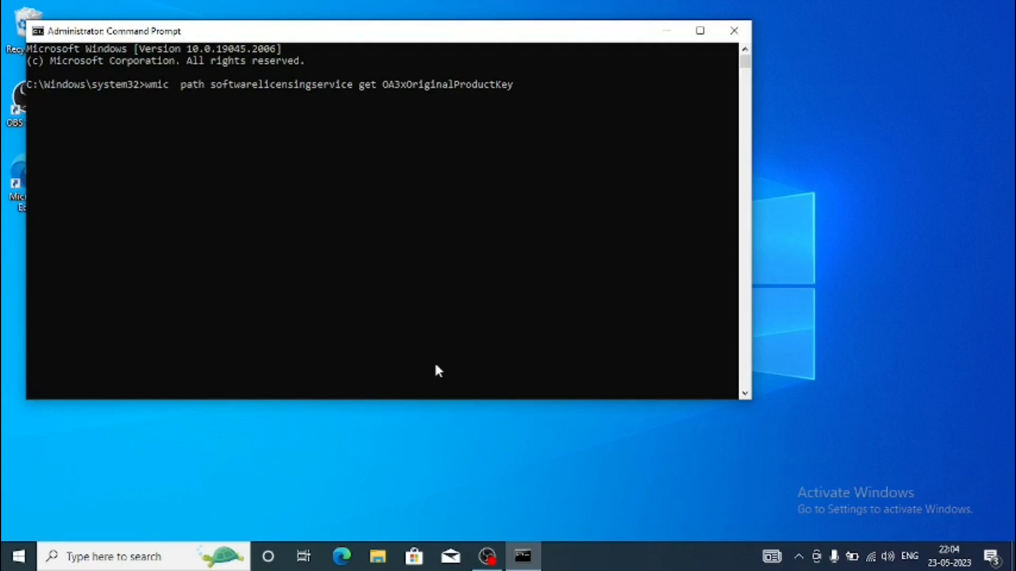
key("Return")
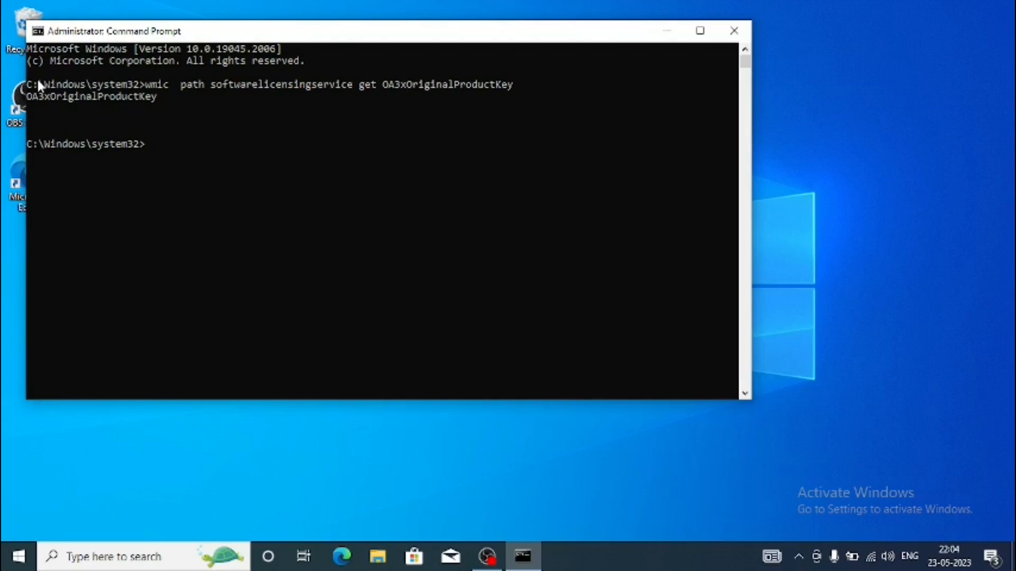
left_click_drag(27, 93, 282, 102)
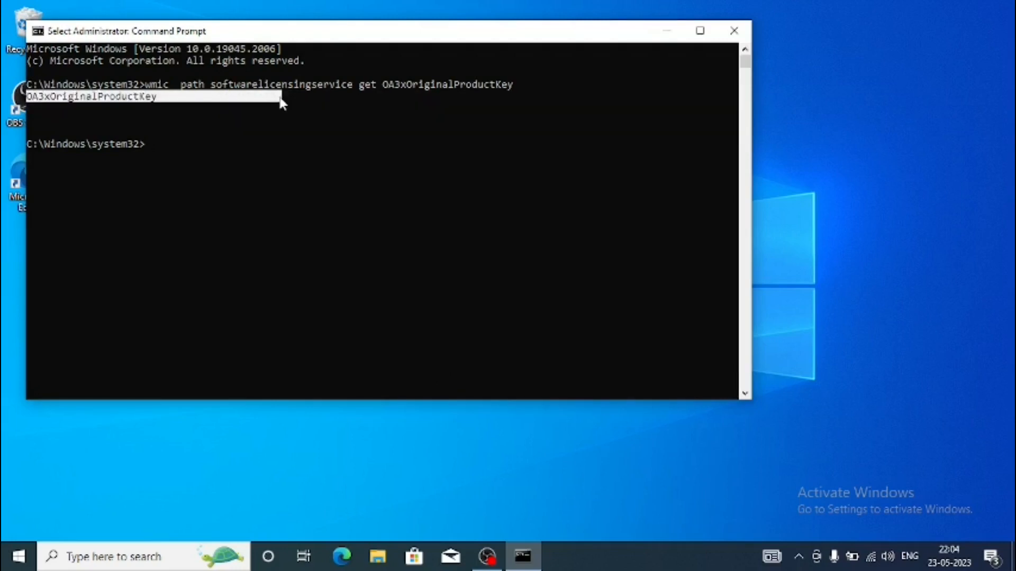